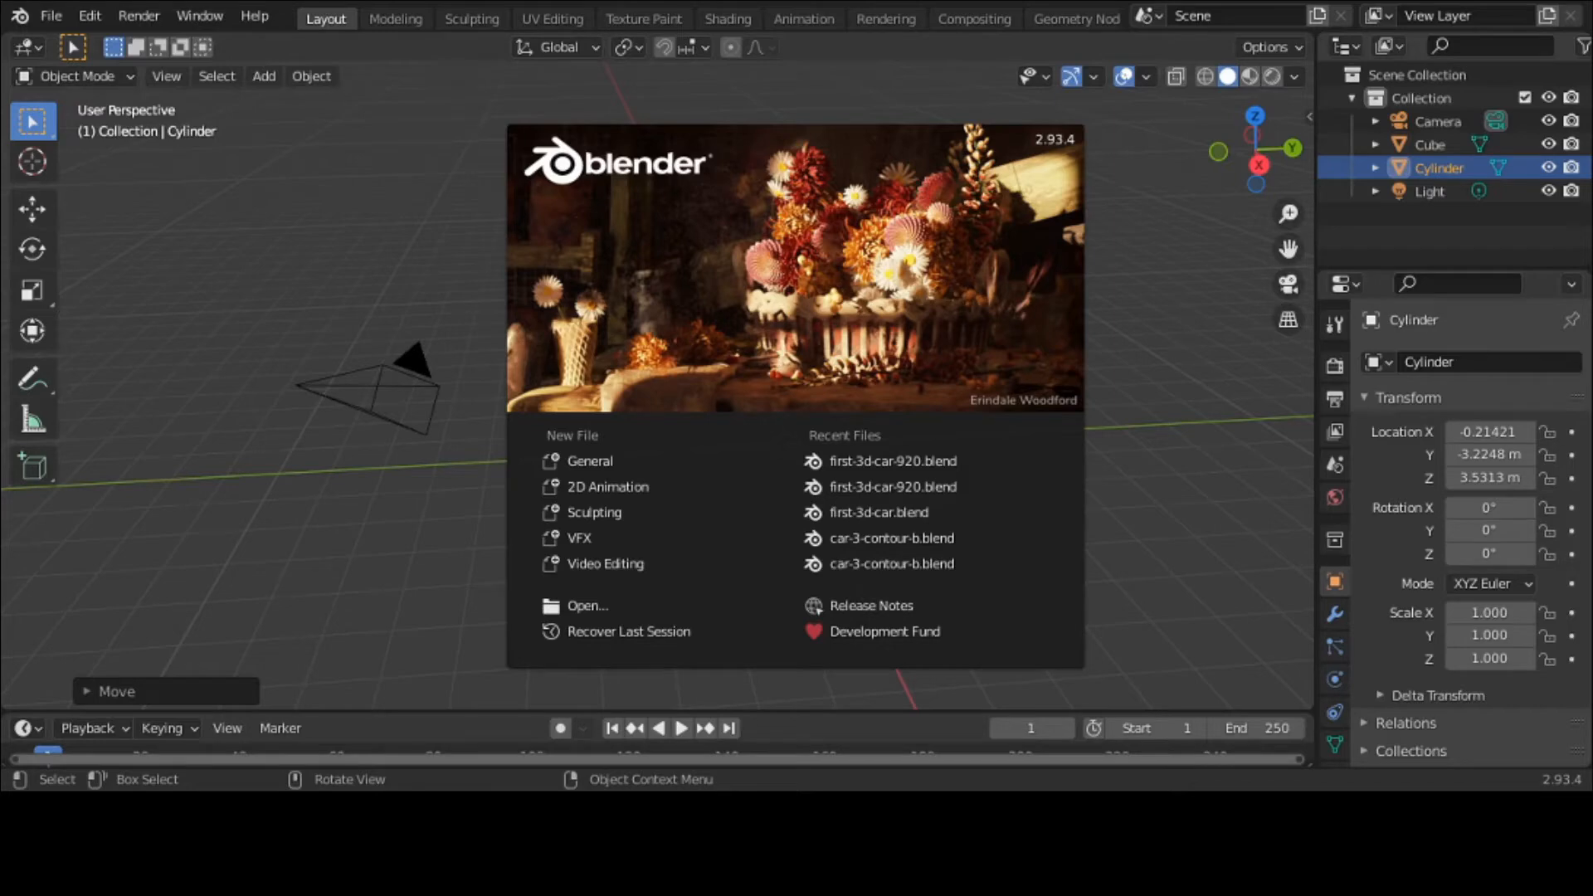
Close the splash screen and move the cylinder off the cube to about X 0.2 m, Y -0.72 m, Z 2.45 m
left_click(942, 206)
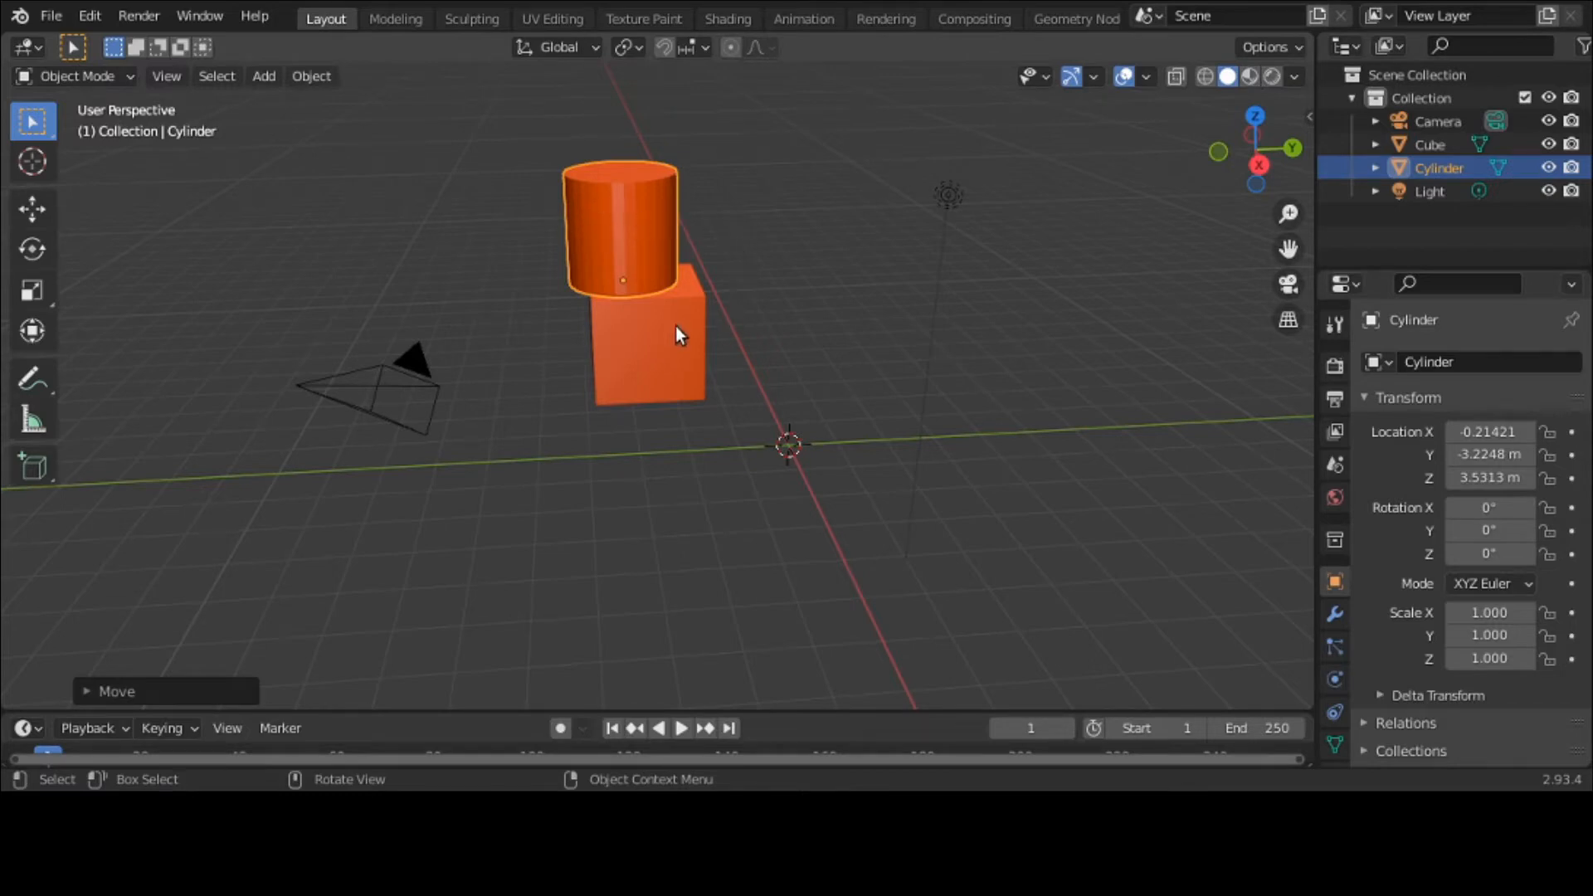
mouse_move(676, 328)
middle_mouse_down()
mouse_move(881, 324)
mouse_move(931, 260)
mouse_move(626, 371)
mouse_move(599, 320)
mouse_move(656, 325)
middle_mouse_up()
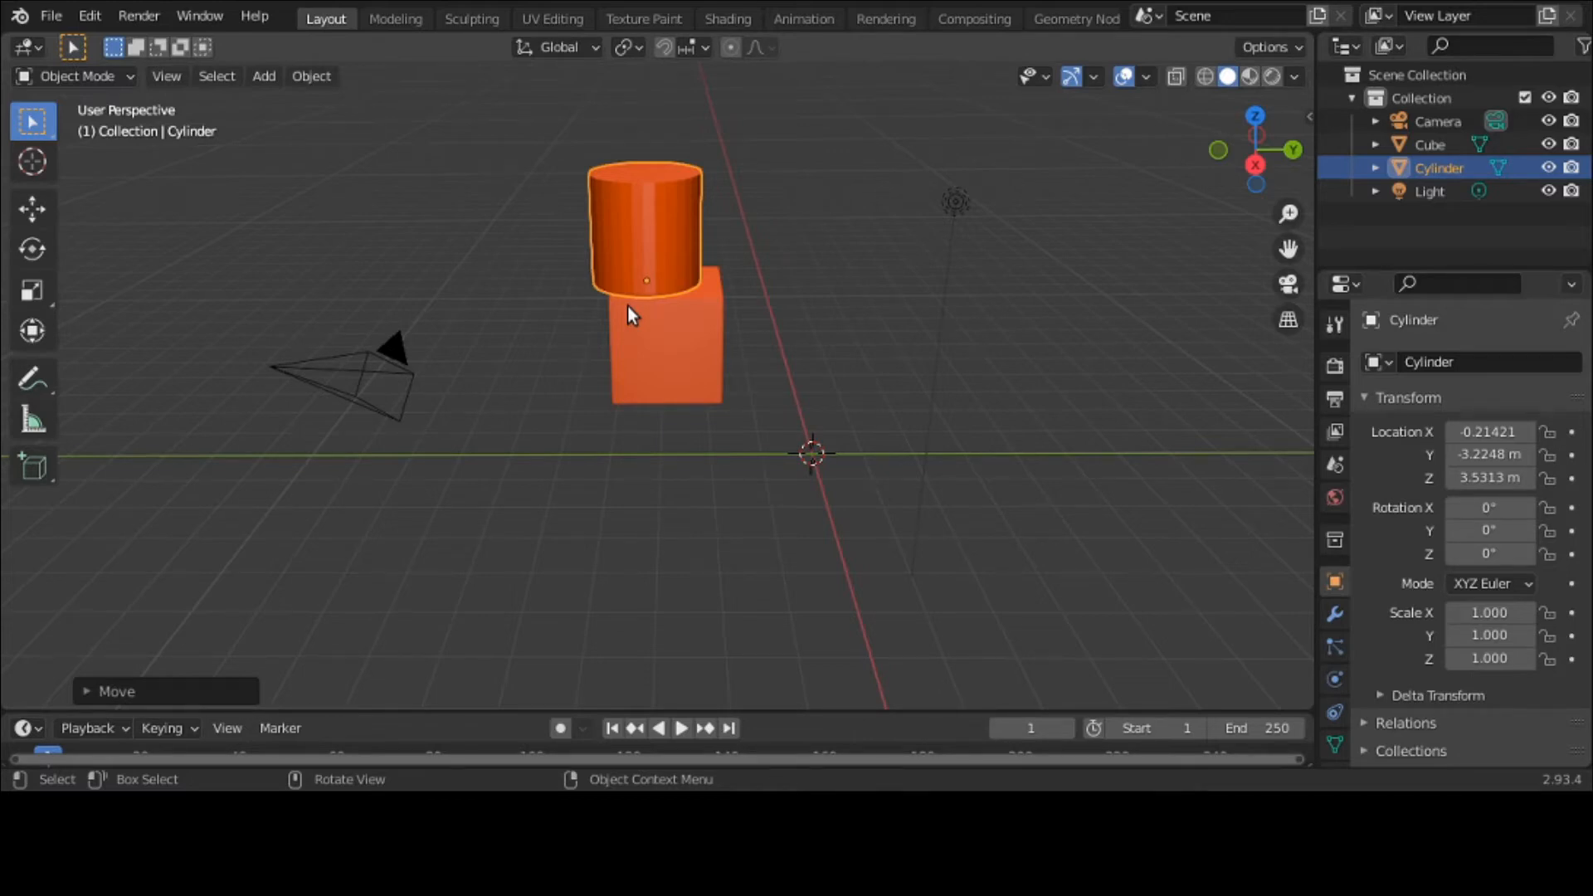
left_click(649, 258)
key("g")
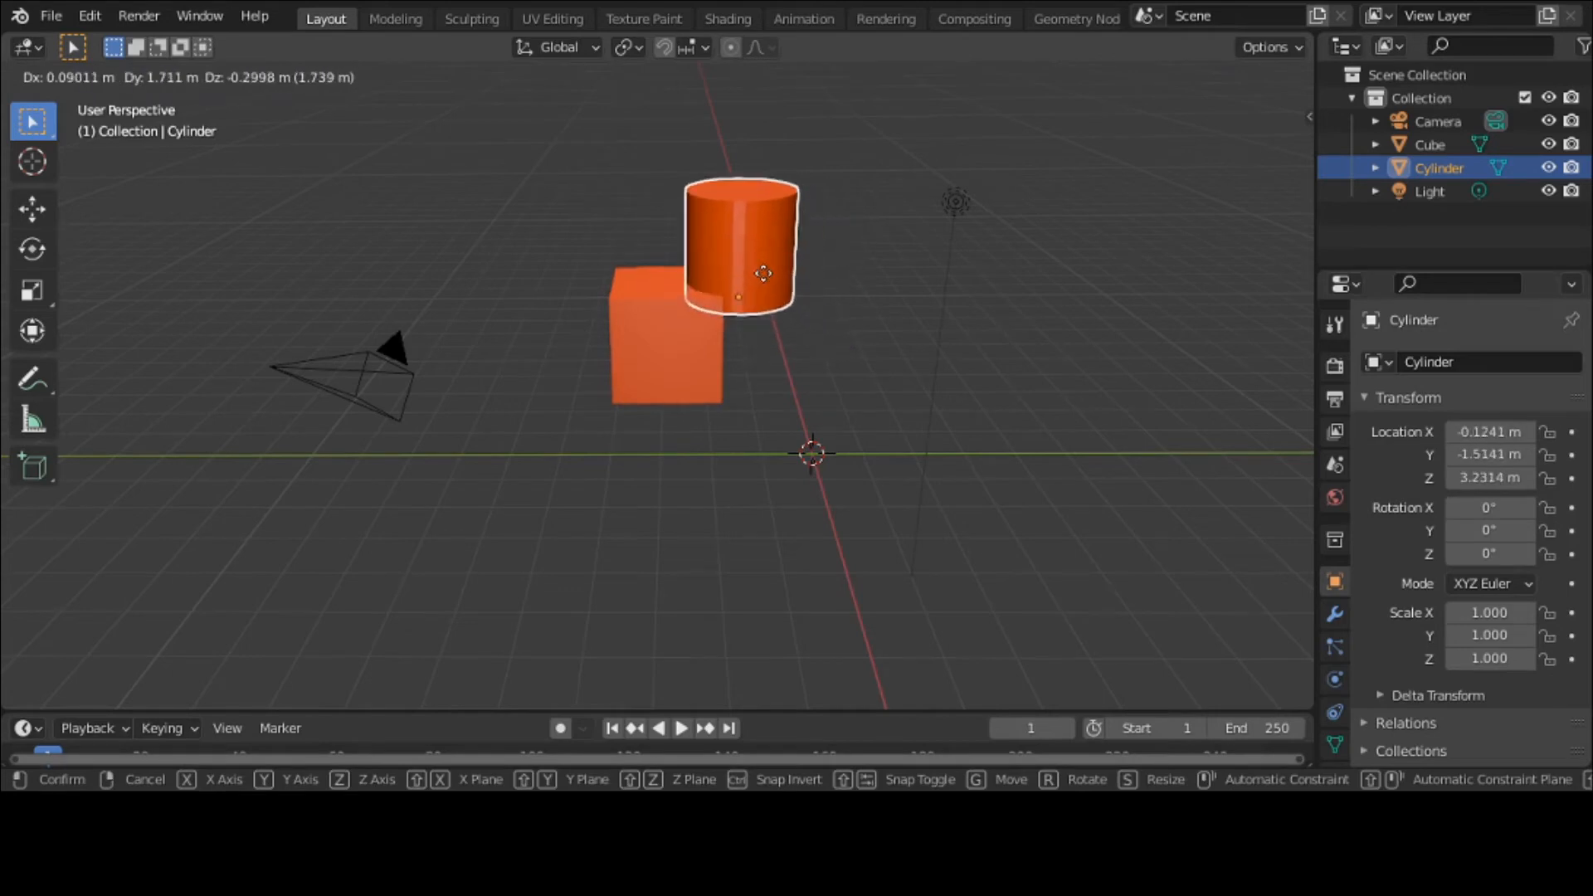
left_click(804, 320)
middle_click_drag(804, 318, 800, 270)
scroll(789, 292, "up", 2)
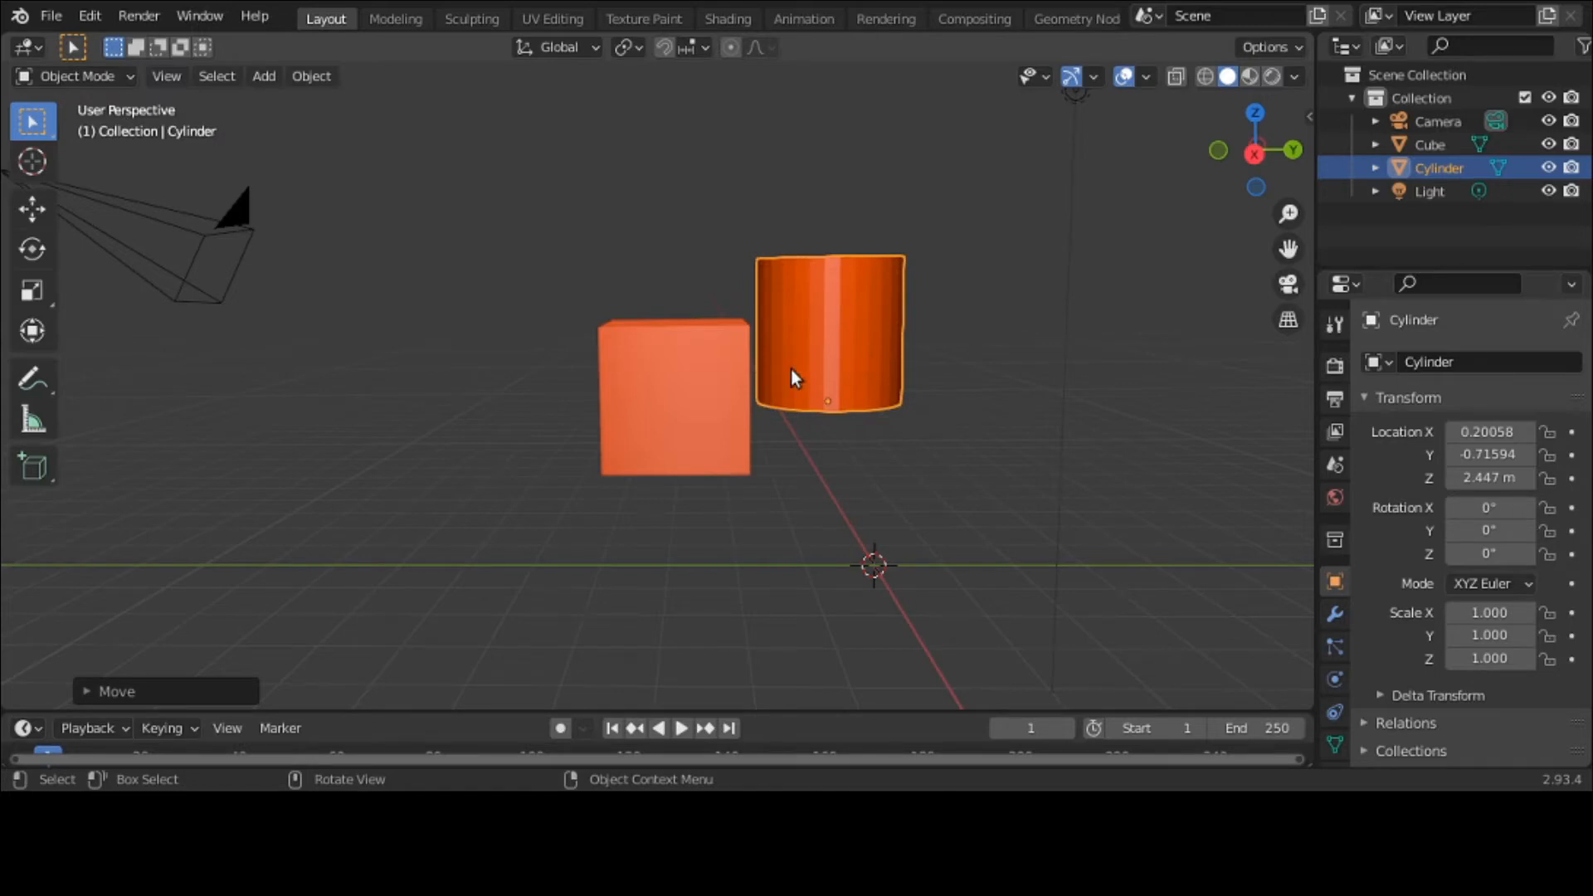
Select the cube and switch it to Edit Mode
left_click(685, 398)
middle_click_drag(678, 370, 741, 404)
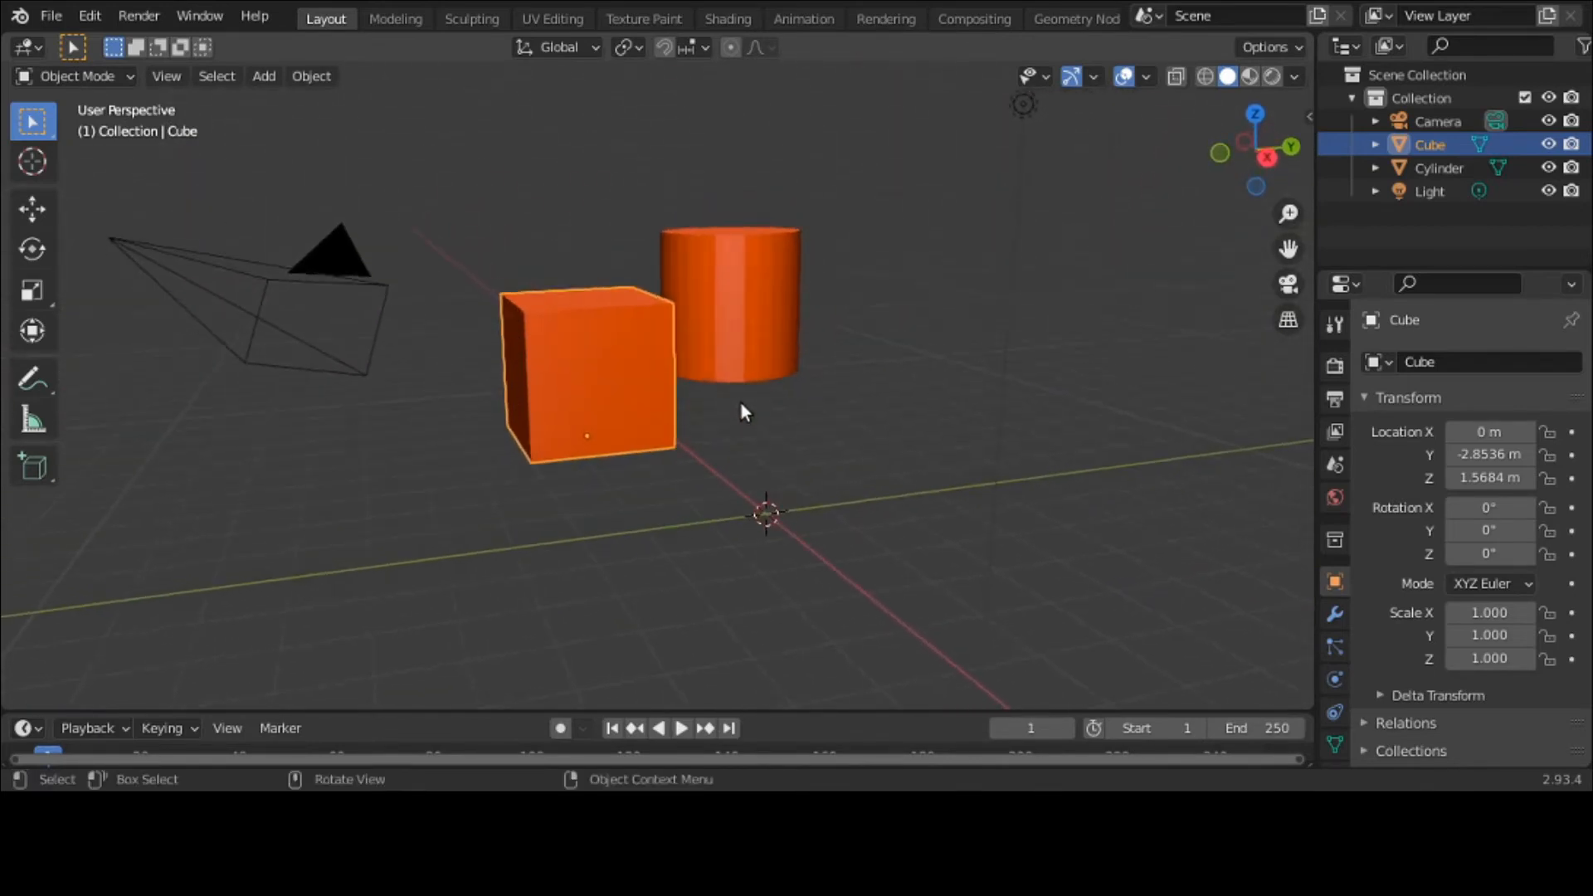
middle_click_drag(672, 555, 556, 564)
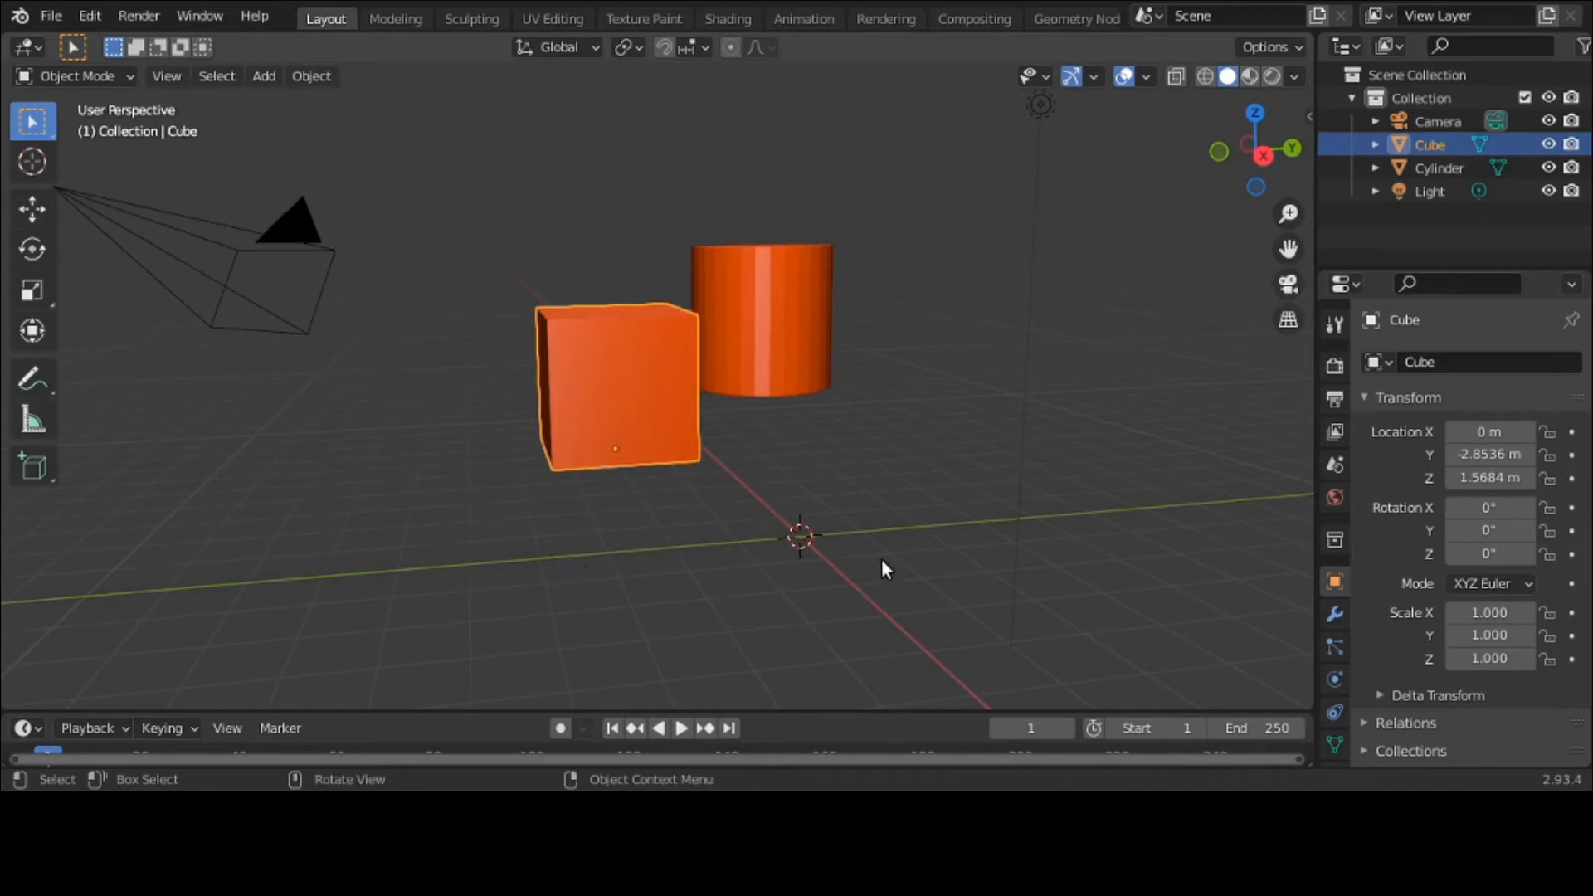
middle_click_drag(848, 531, 696, 506)
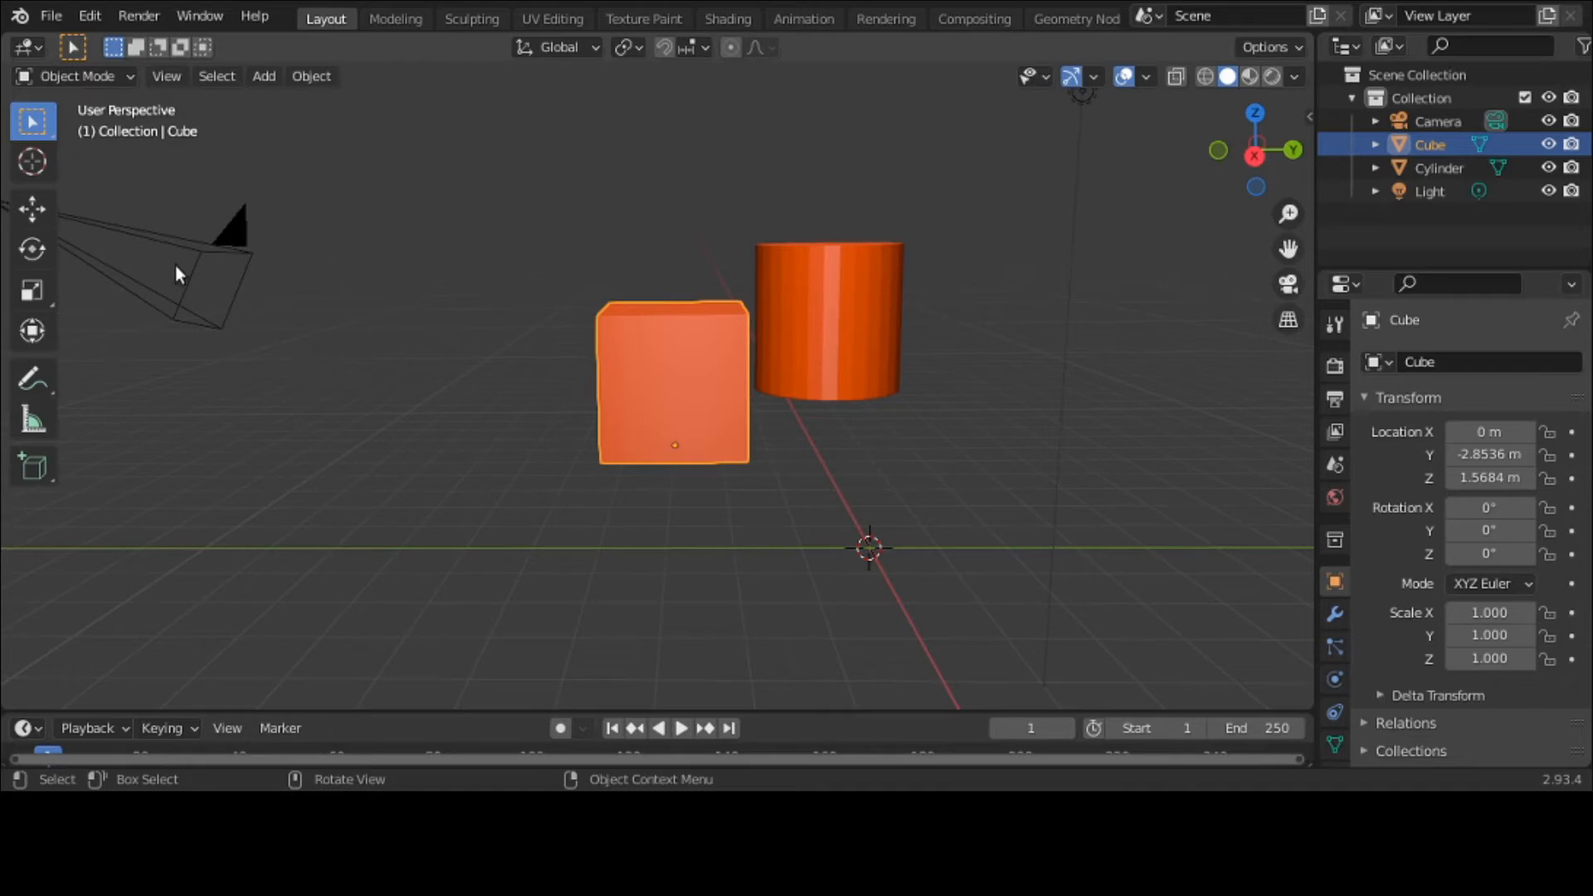
left_click(88, 78)
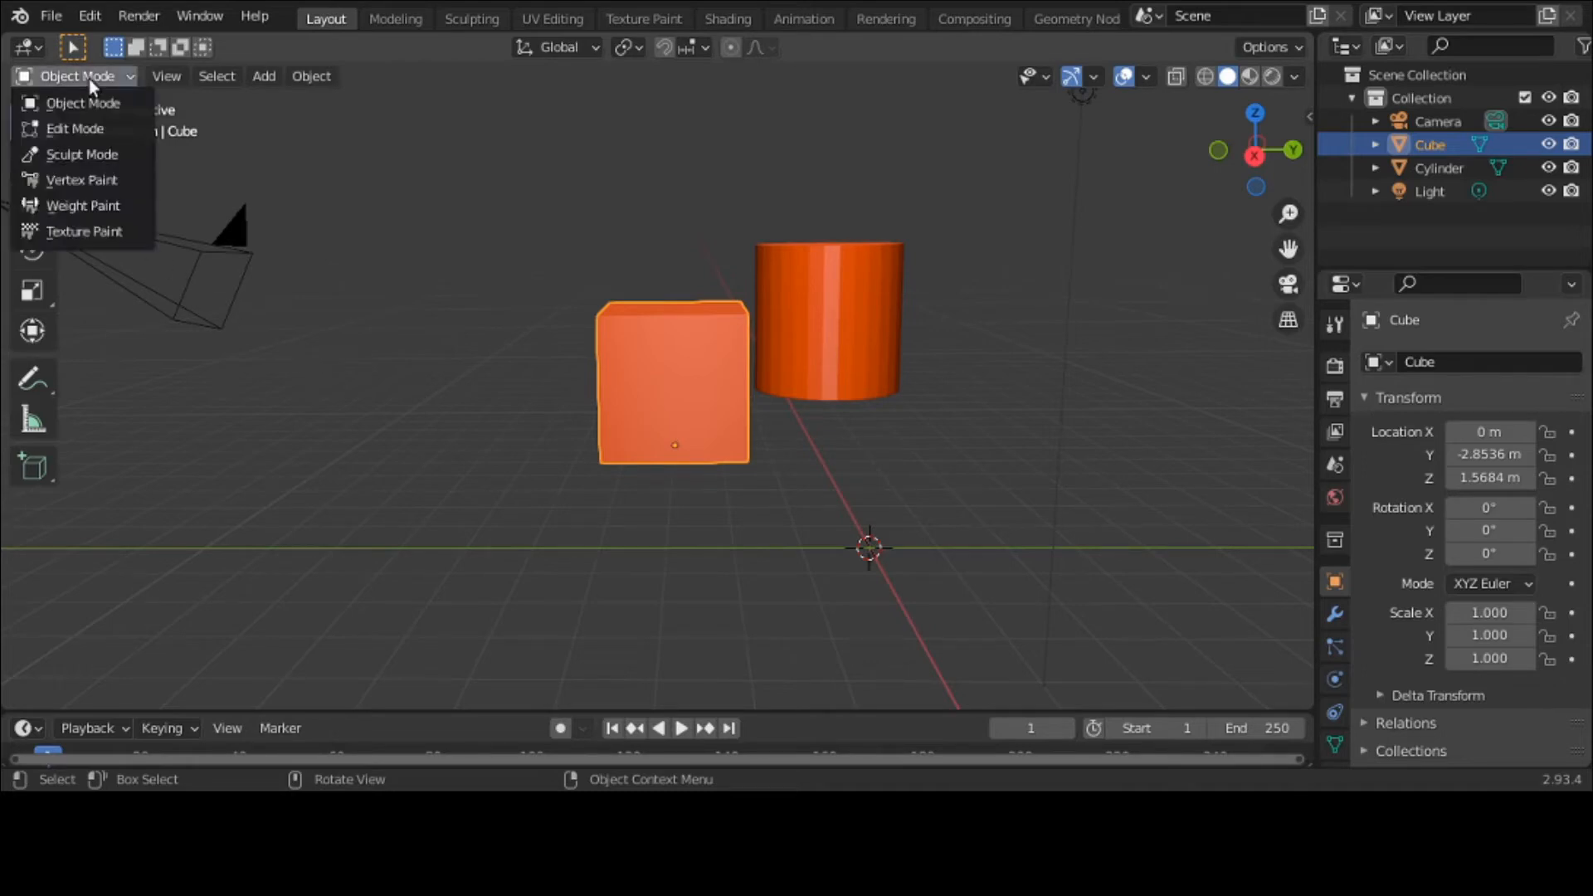
left_click(88, 131)
Snap the 3D cursor to the selected bottom face of the cube
middle_click_drag(512, 380, 500, 270)
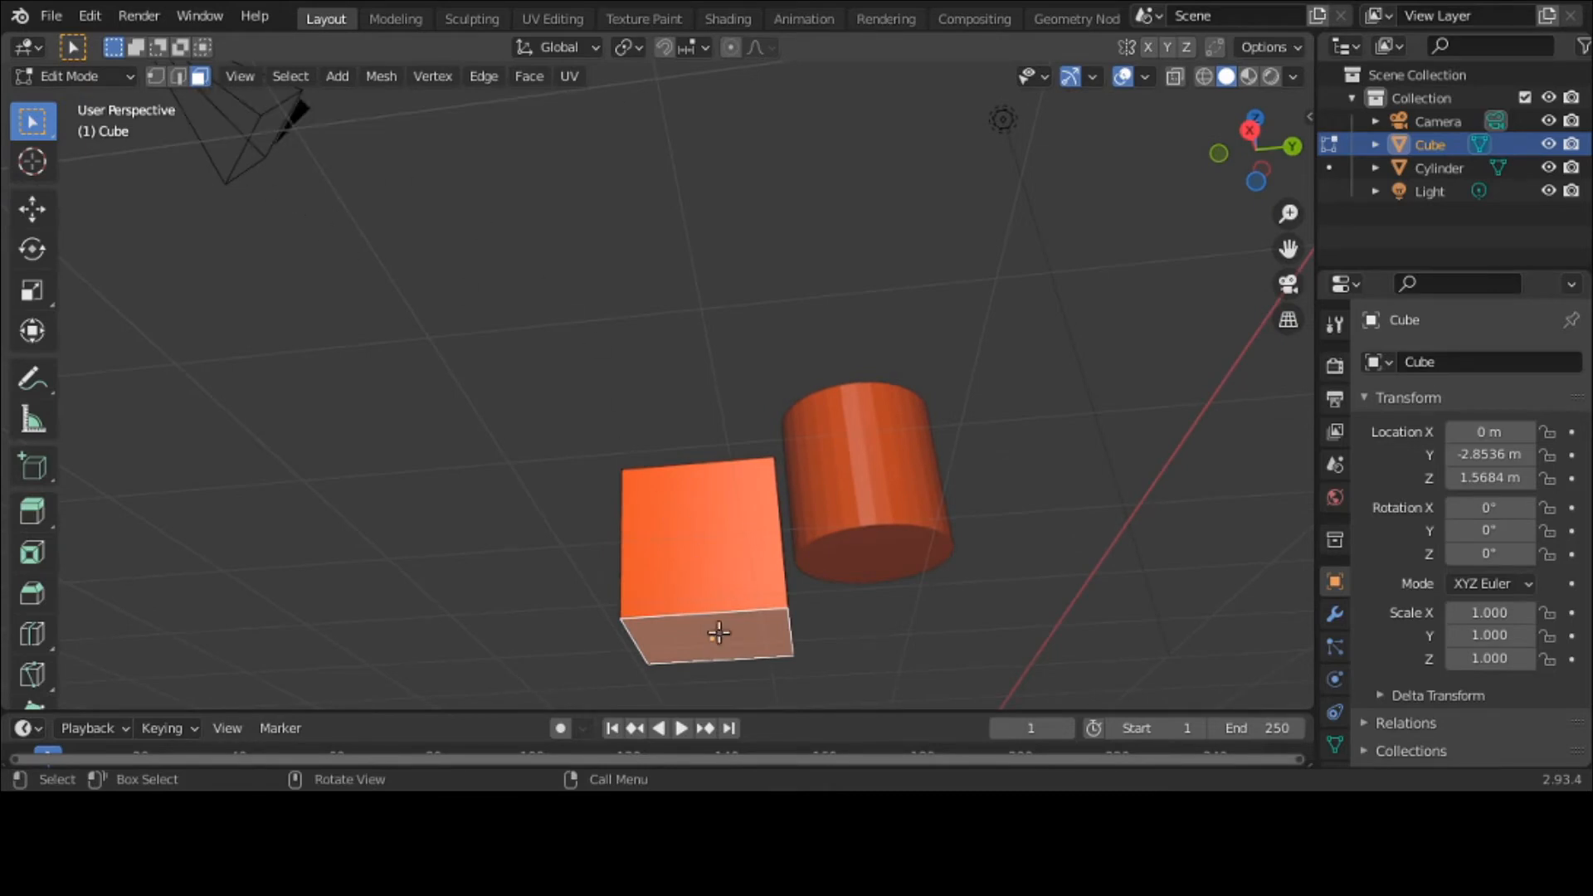
scroll(719, 633, "down", 1)
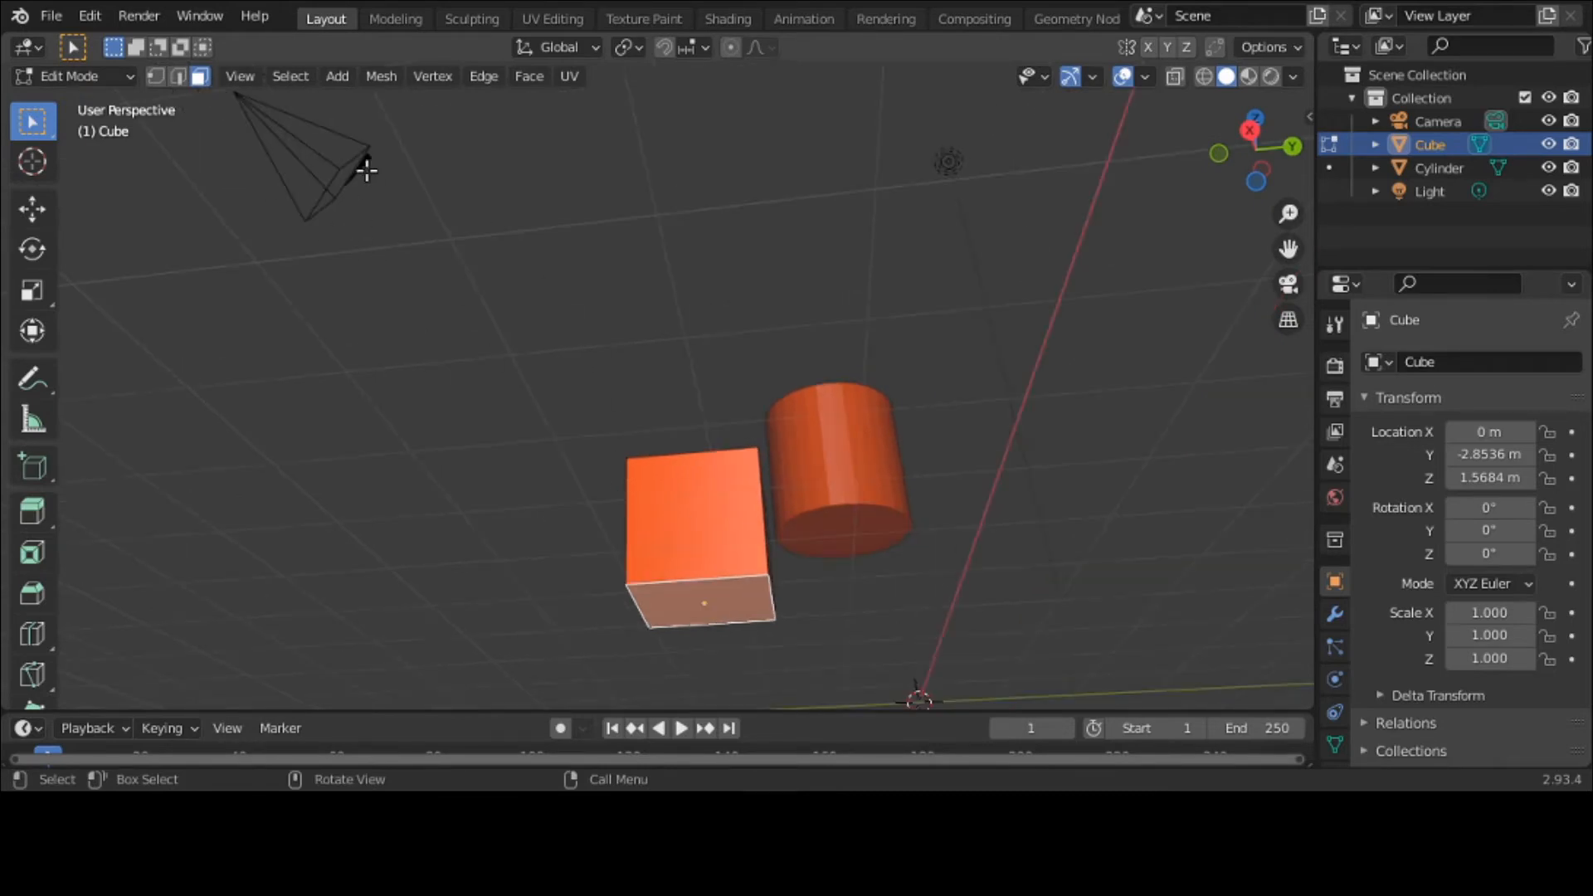
left_click(385, 83)
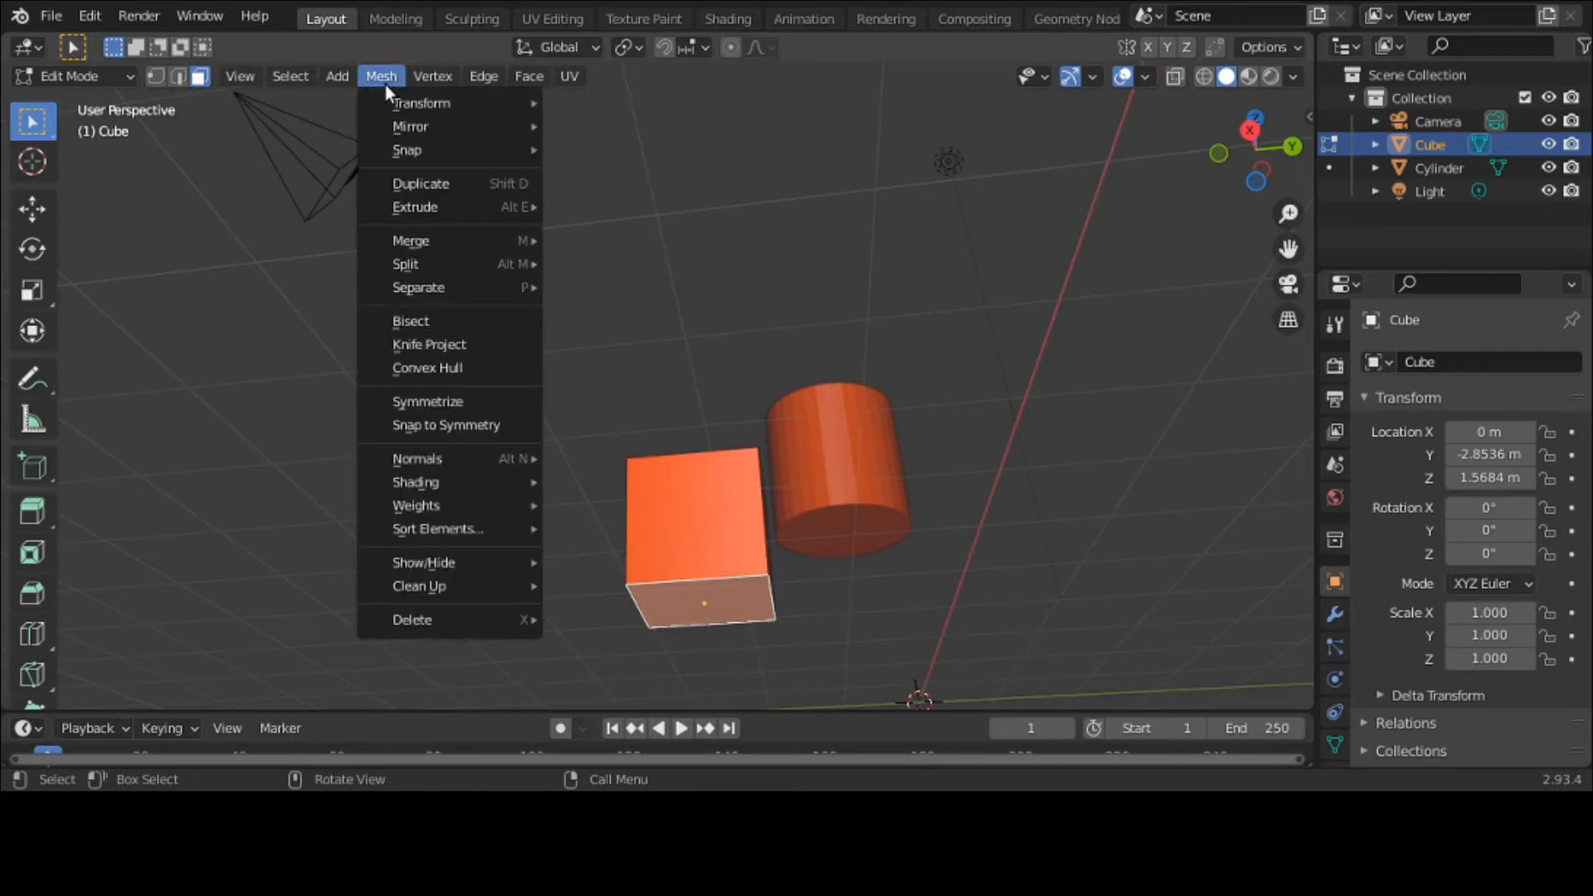
mouse_move(388, 99)
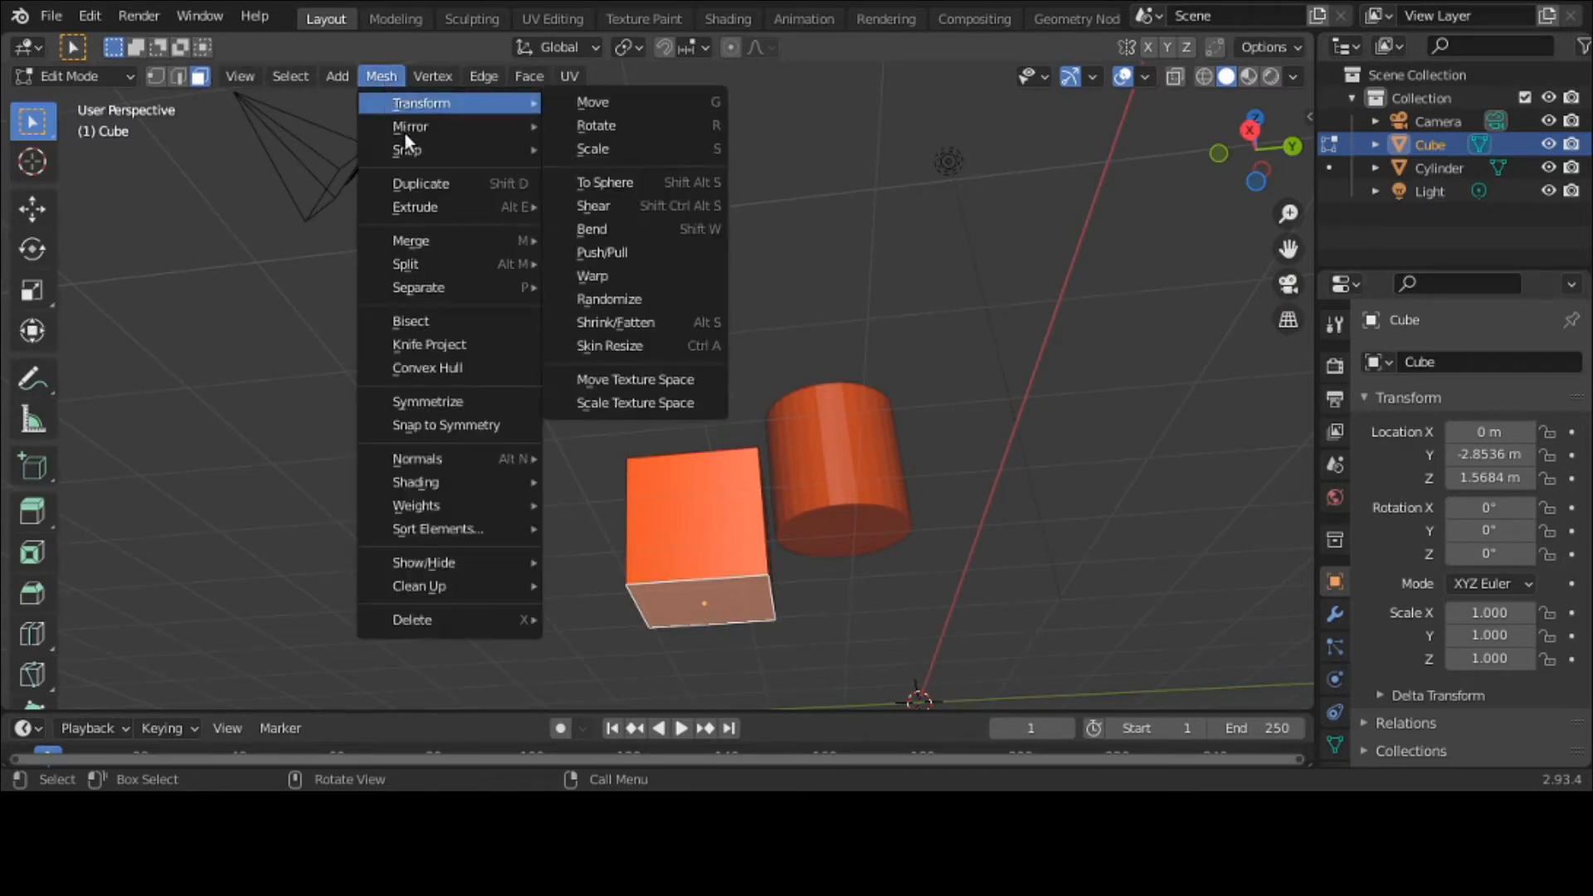
mouse_move(409, 153)
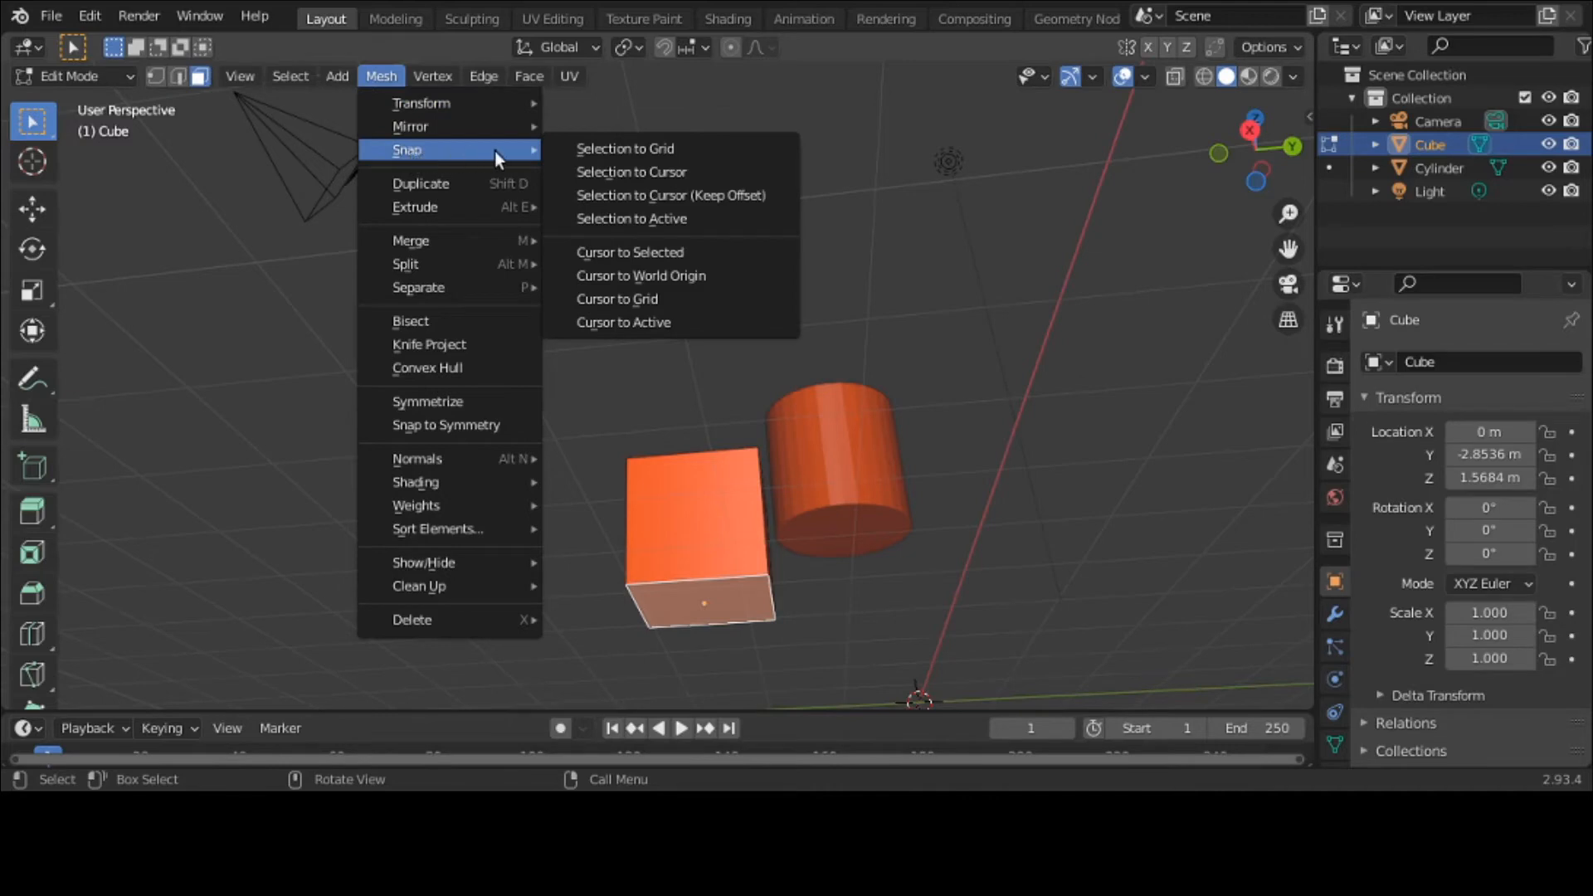
left_click(643, 253)
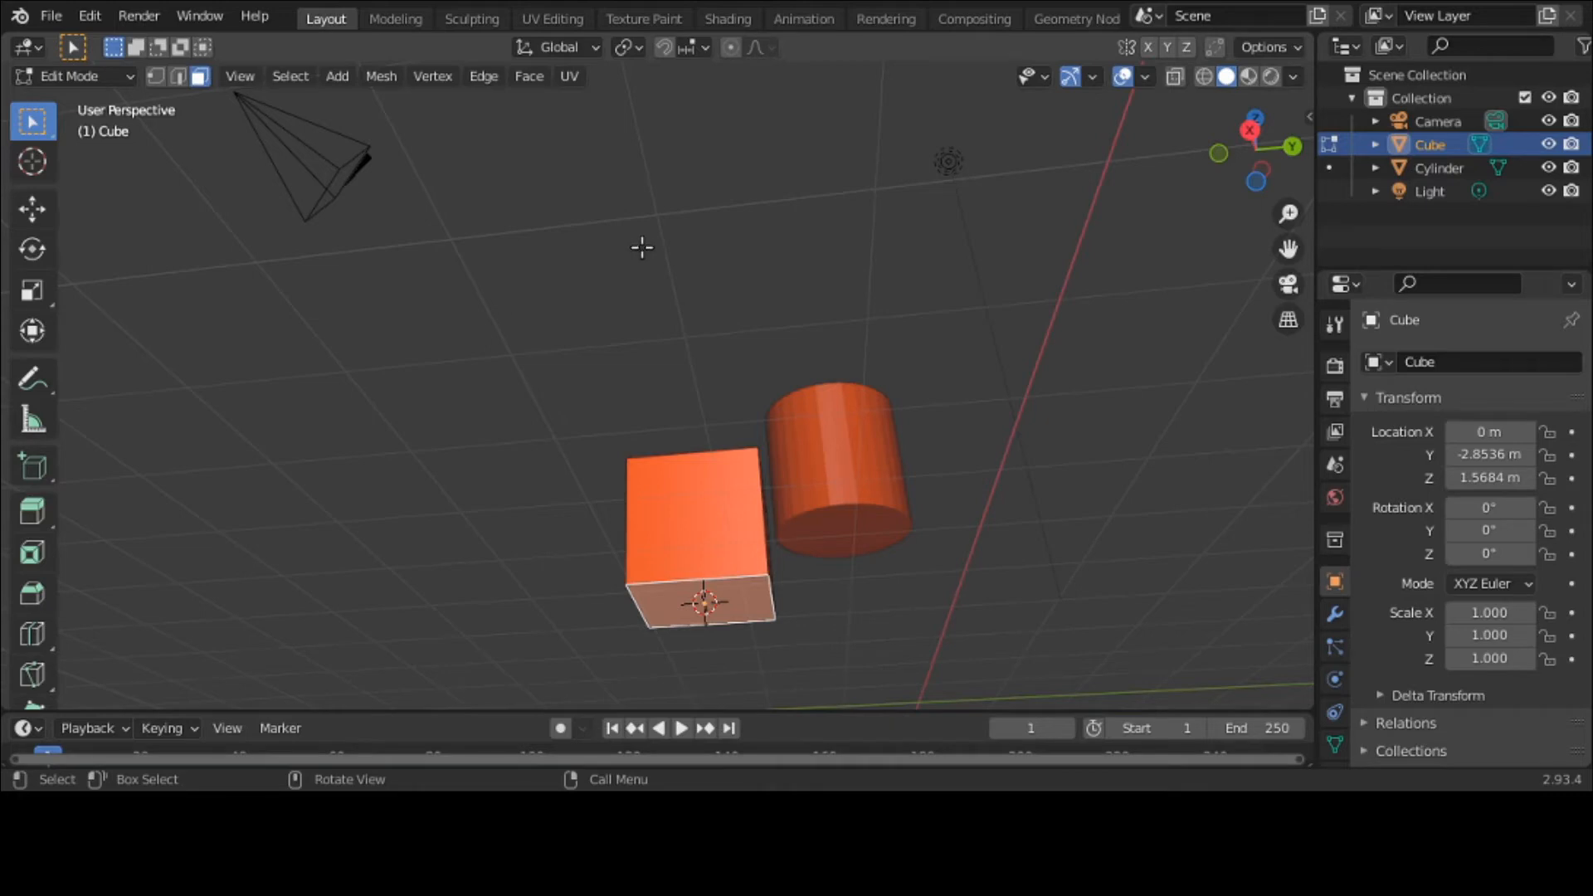
Return to Object Mode and set the cube's origin to the 3D cursor
left_click(79, 83)
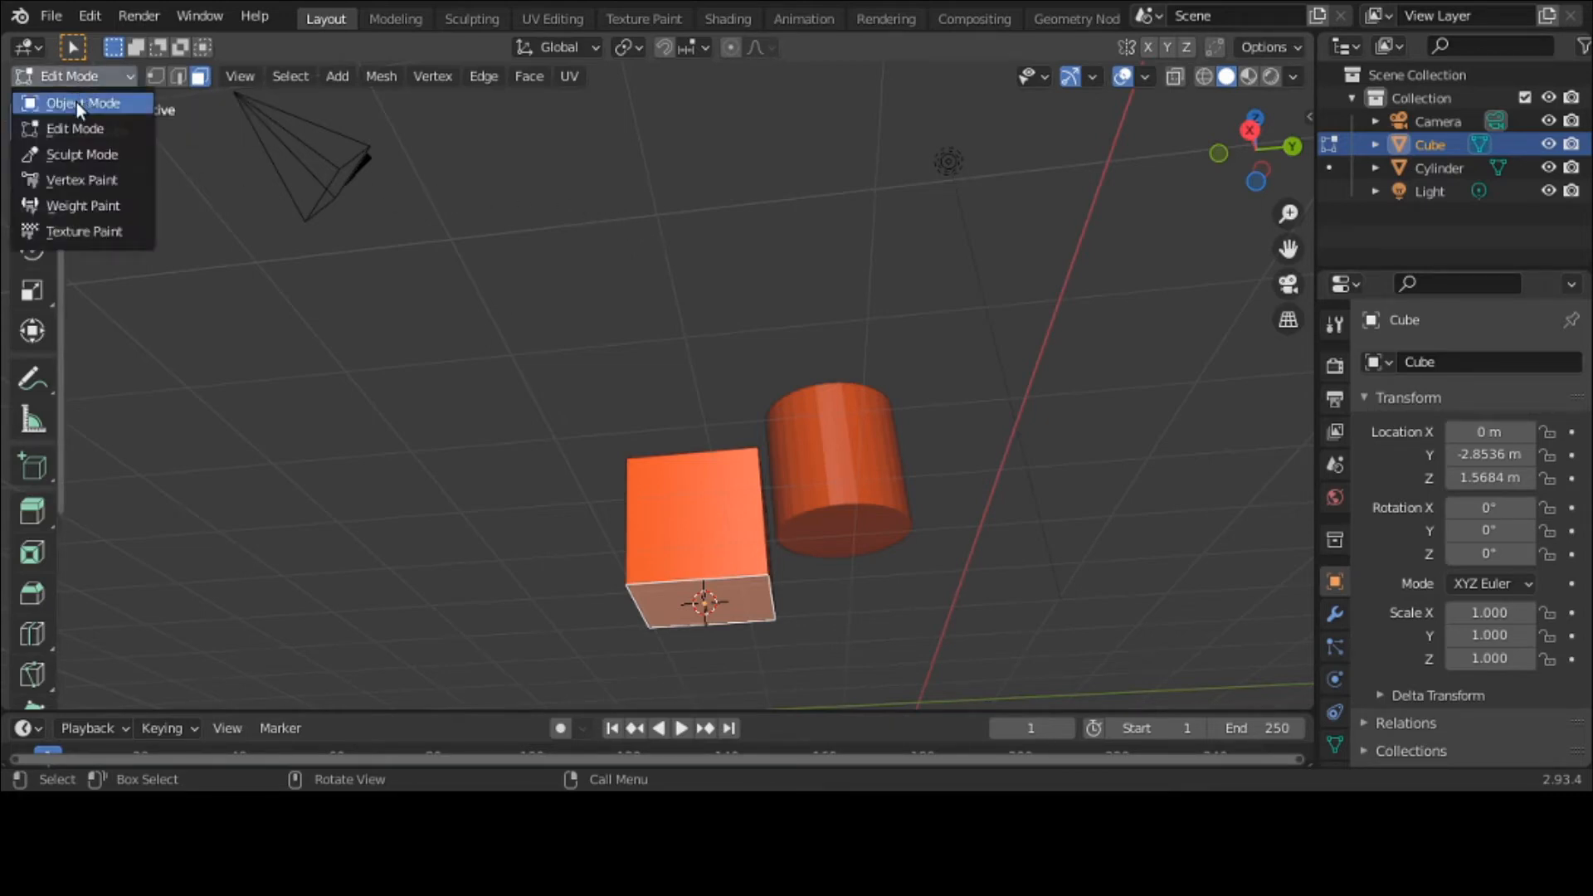
left_click(76, 102)
scroll(430, 368, "down", 2)
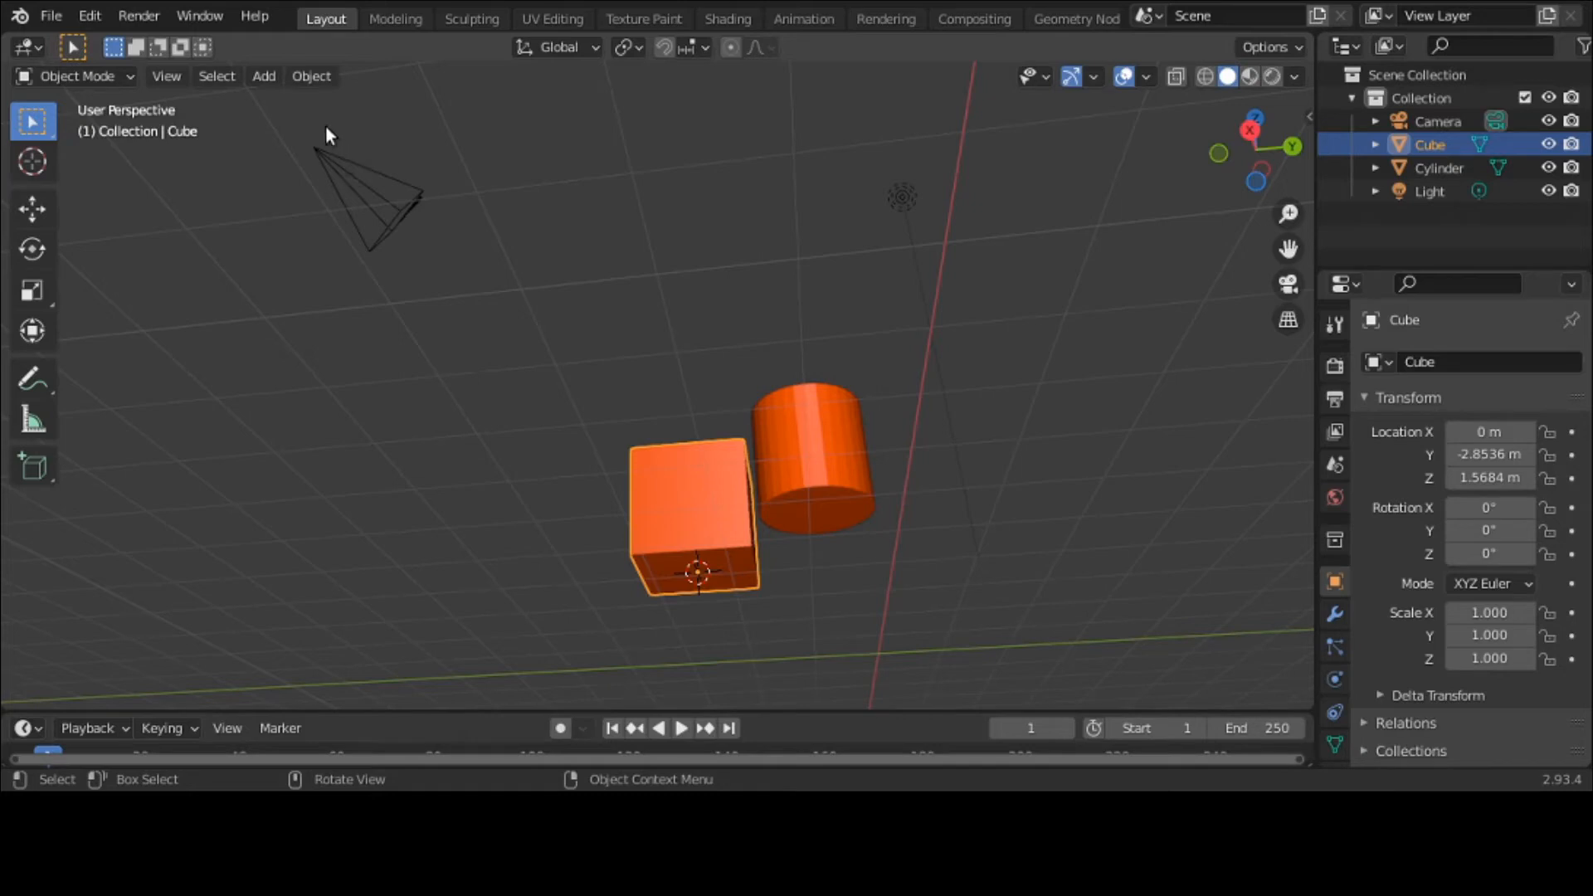
left_click(288, 76)
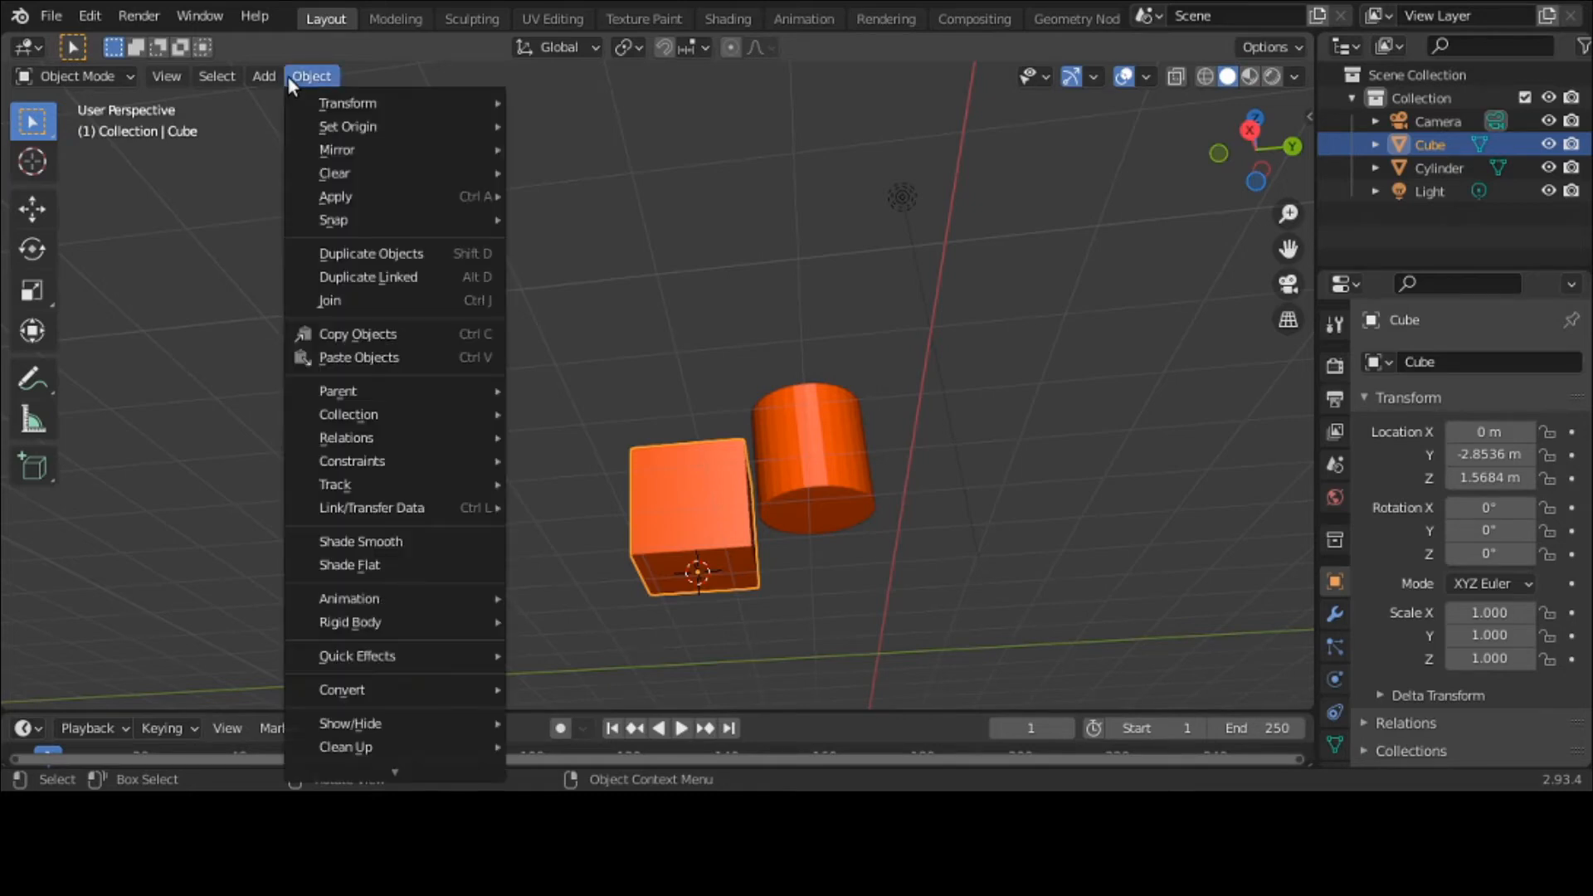
mouse_move(335, 129)
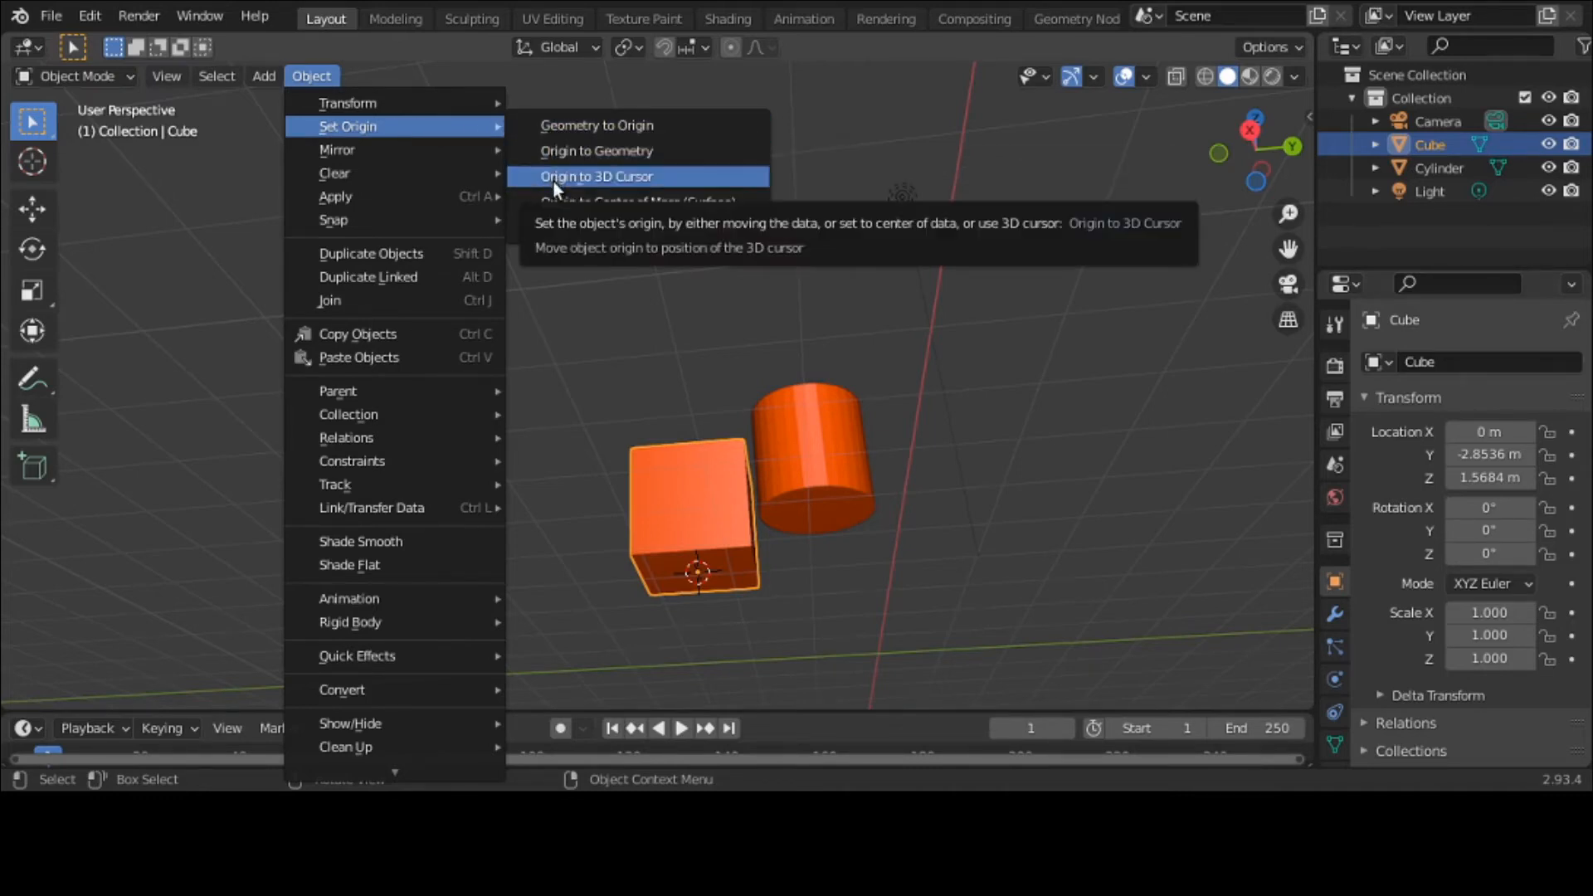
left_click(554, 182)
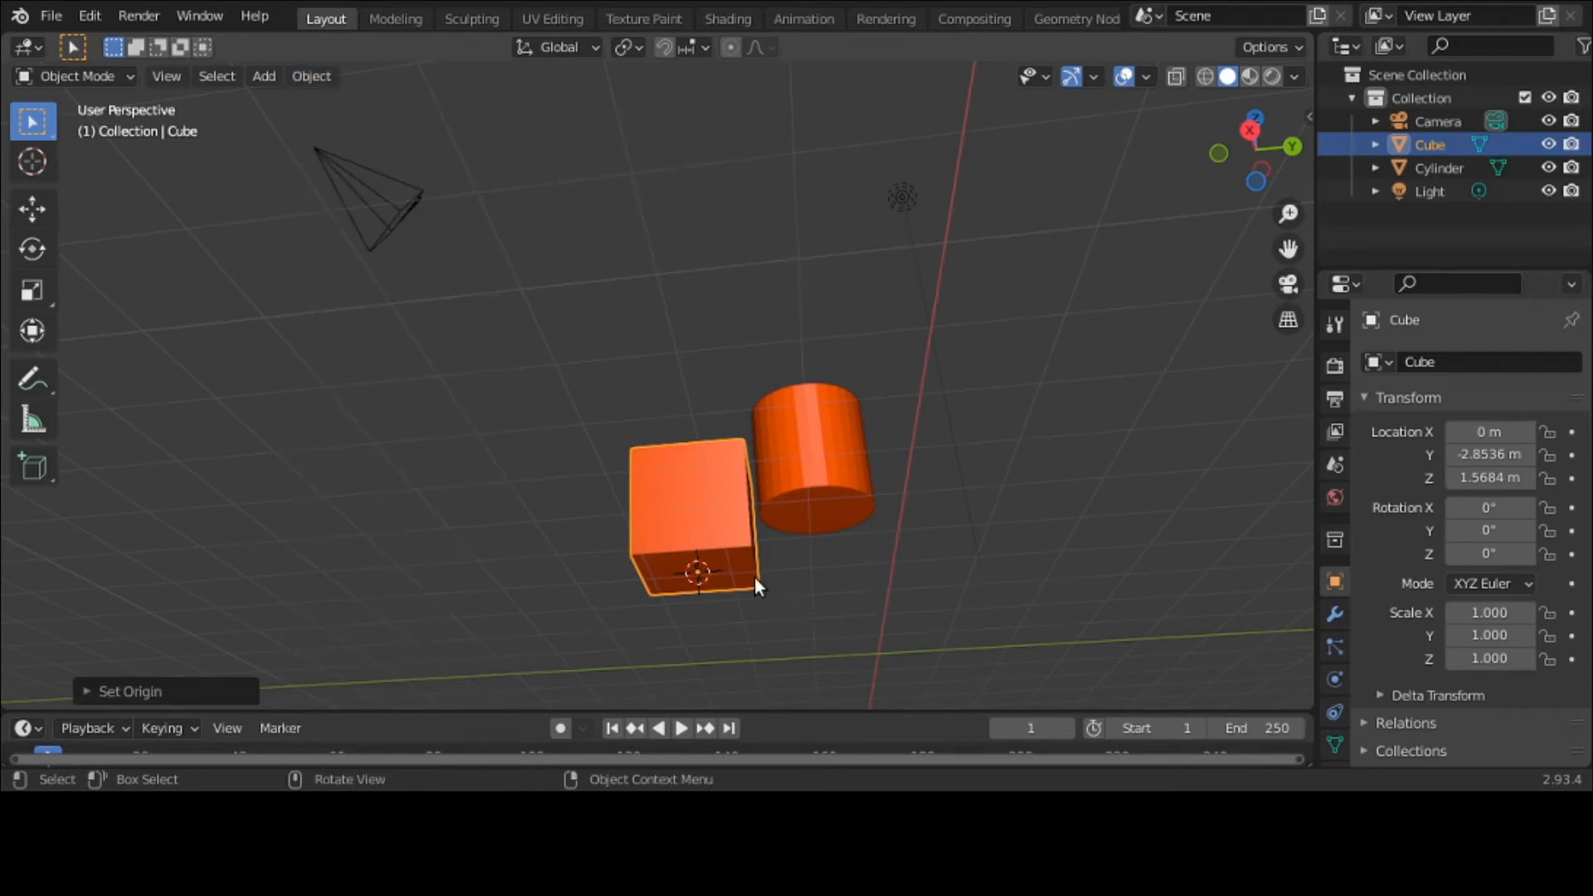
middle_click_drag(754, 576, 759, 630)
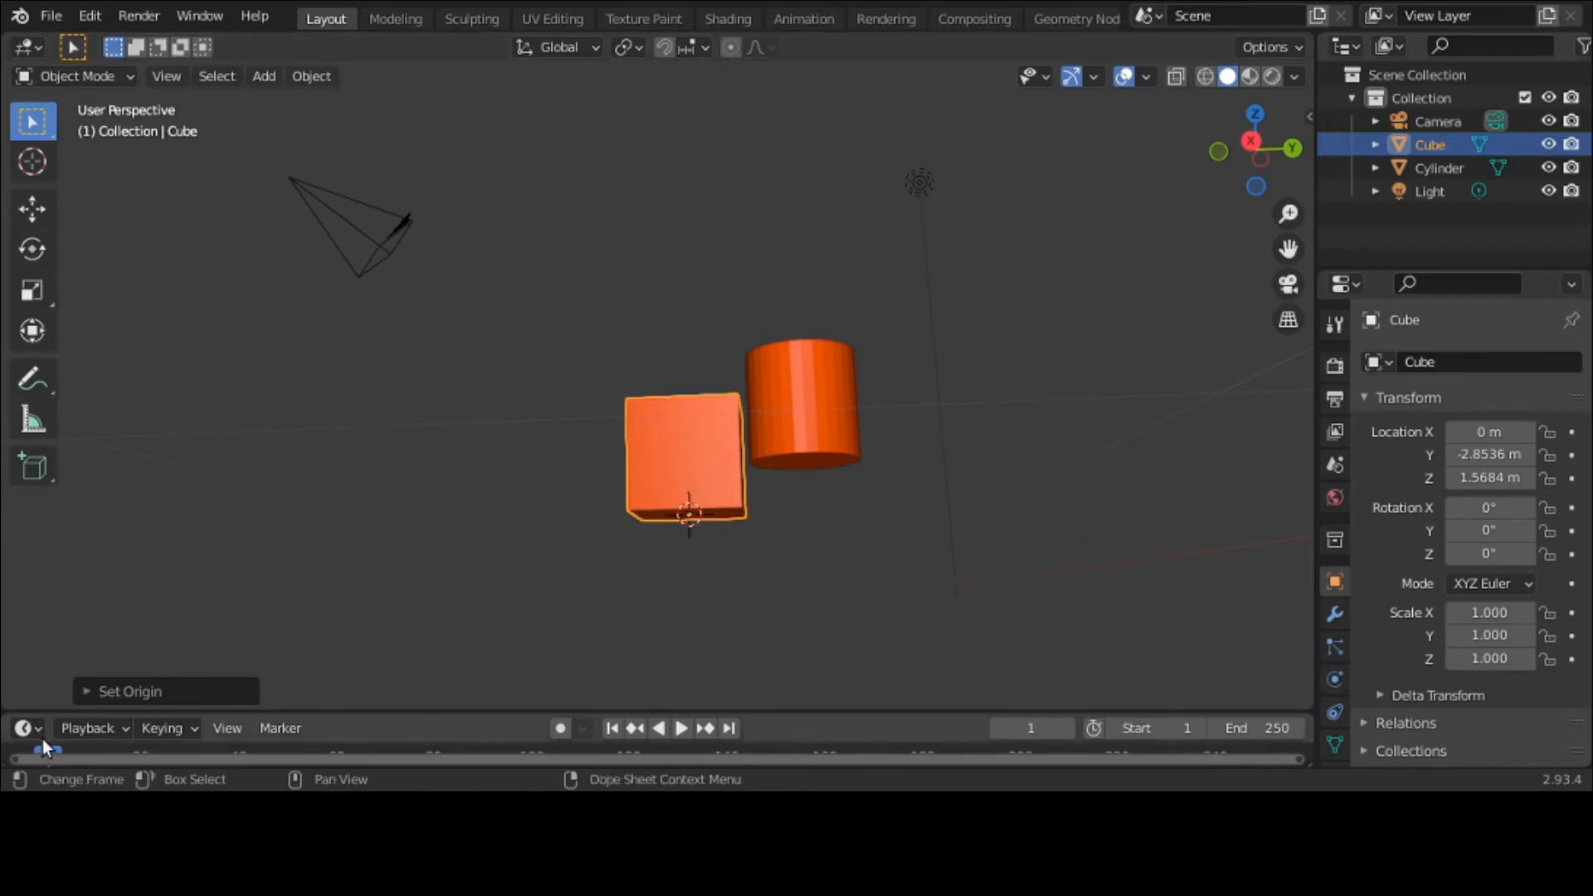
Write the freehand annotation "Shift C" above the objects, and reactivate the selection tool
left_click(30, 378)
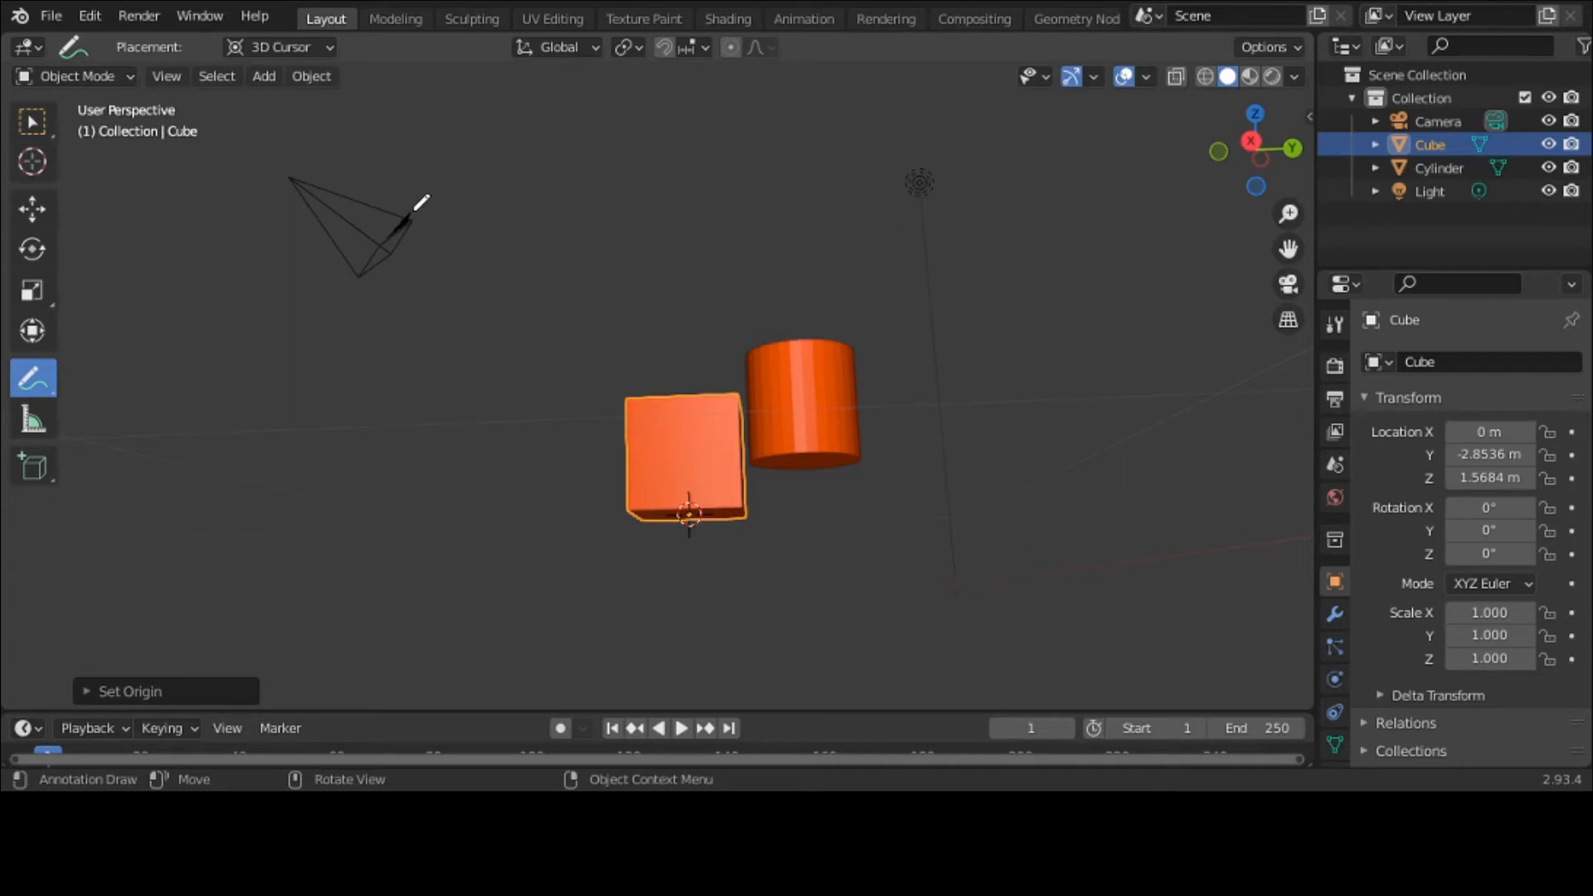
mouse_move(606, 111)
left_mouse_down()
mouse_move(587, 113)
mouse_move(615, 153)
mouse_move(586, 158)
mouse_move(655, 131)
mouse_move(686, 170)
left_mouse_up()
left_click_drag(752, 118, 725, 177)
left_click_drag(714, 153, 749, 145)
left_click_drag(780, 104, 796, 177)
left_click_drag(776, 154, 916, 151)
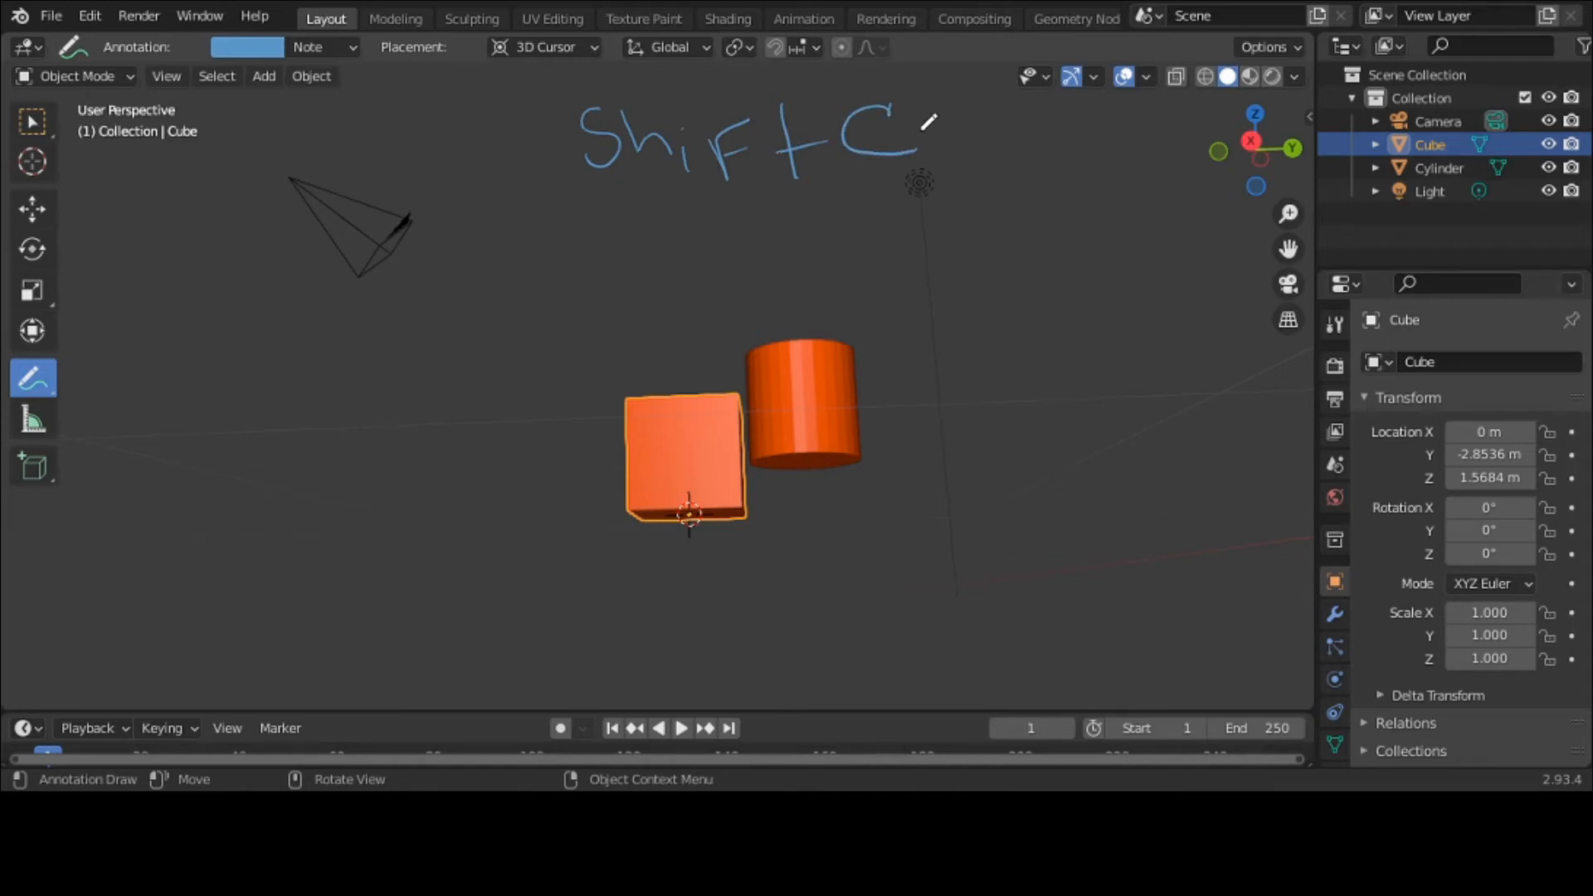
left_click(32, 122)
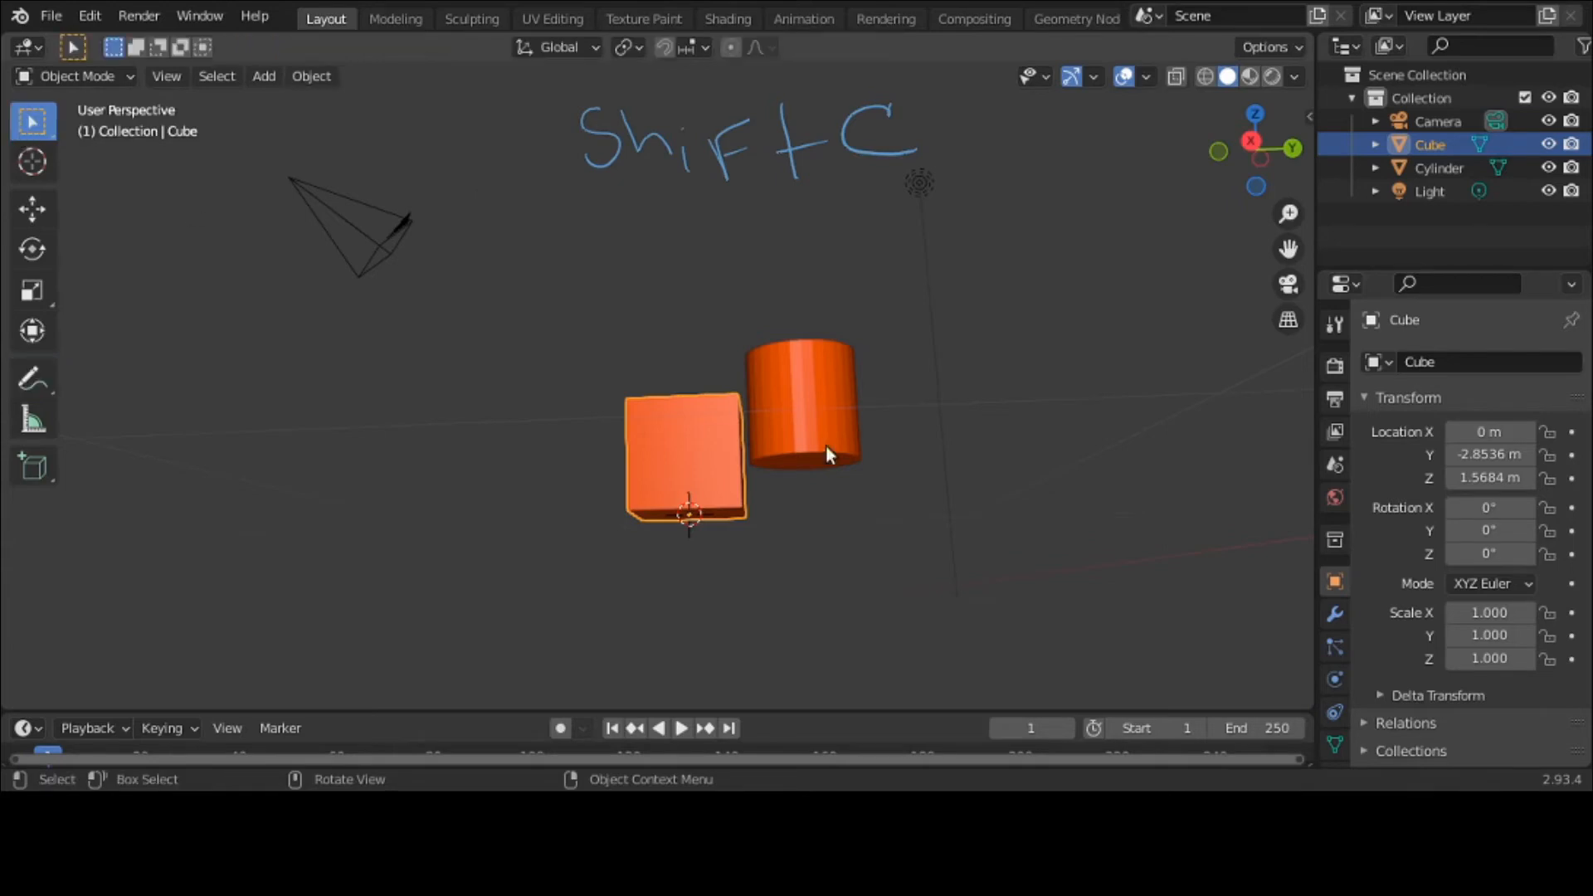
Reset the 3D cursor to the world origin and frame all objects in the viewport
middle_click_drag(853, 475, 873, 556)
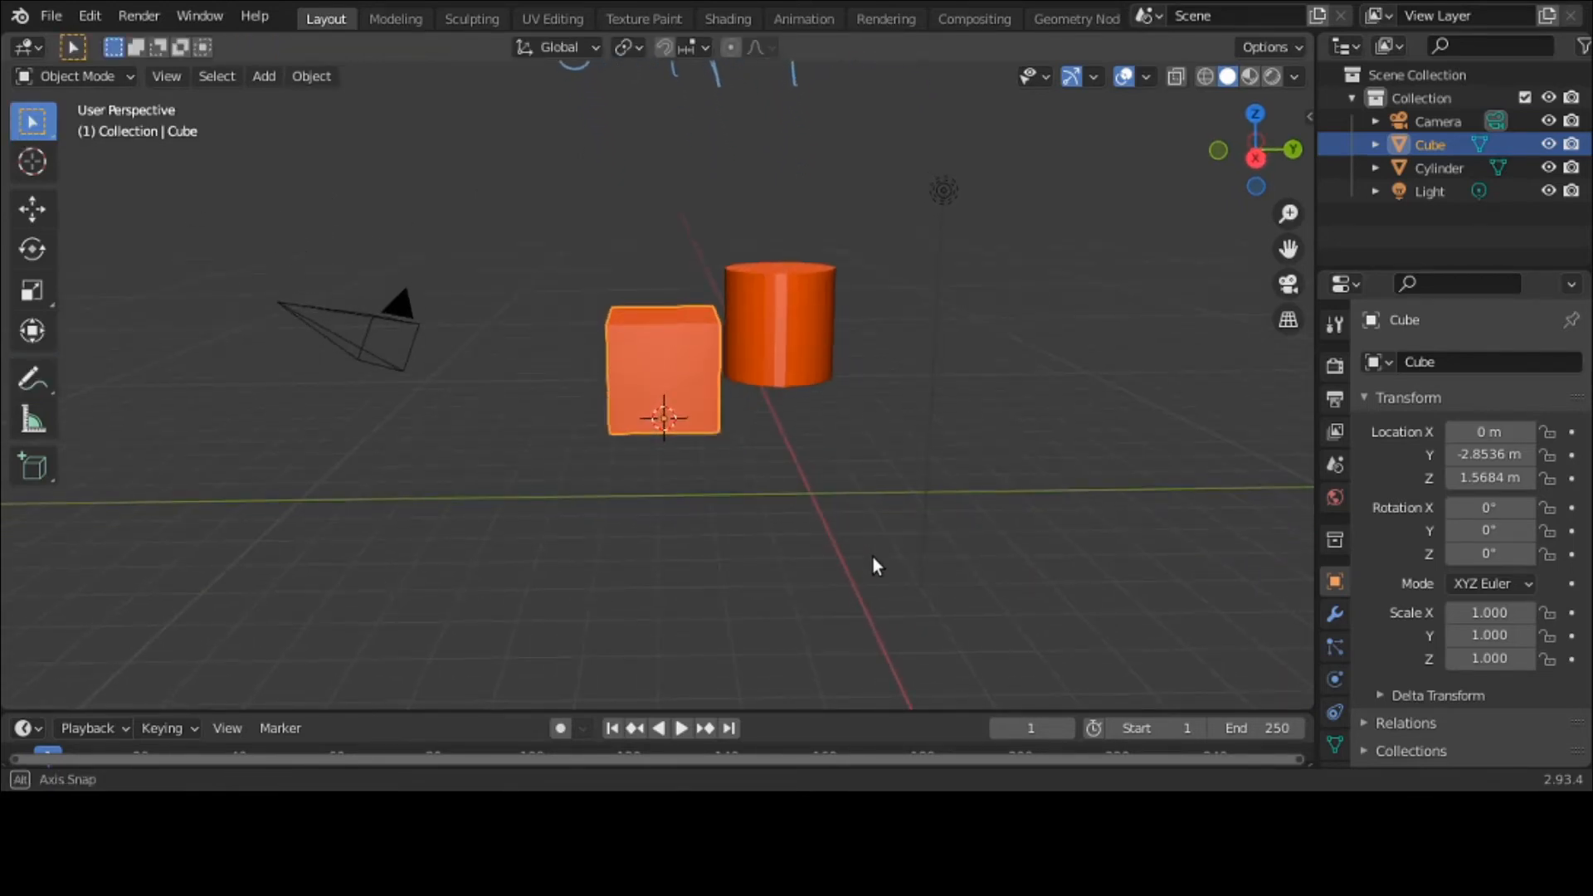
middle_click_drag(873, 564, 873, 564)
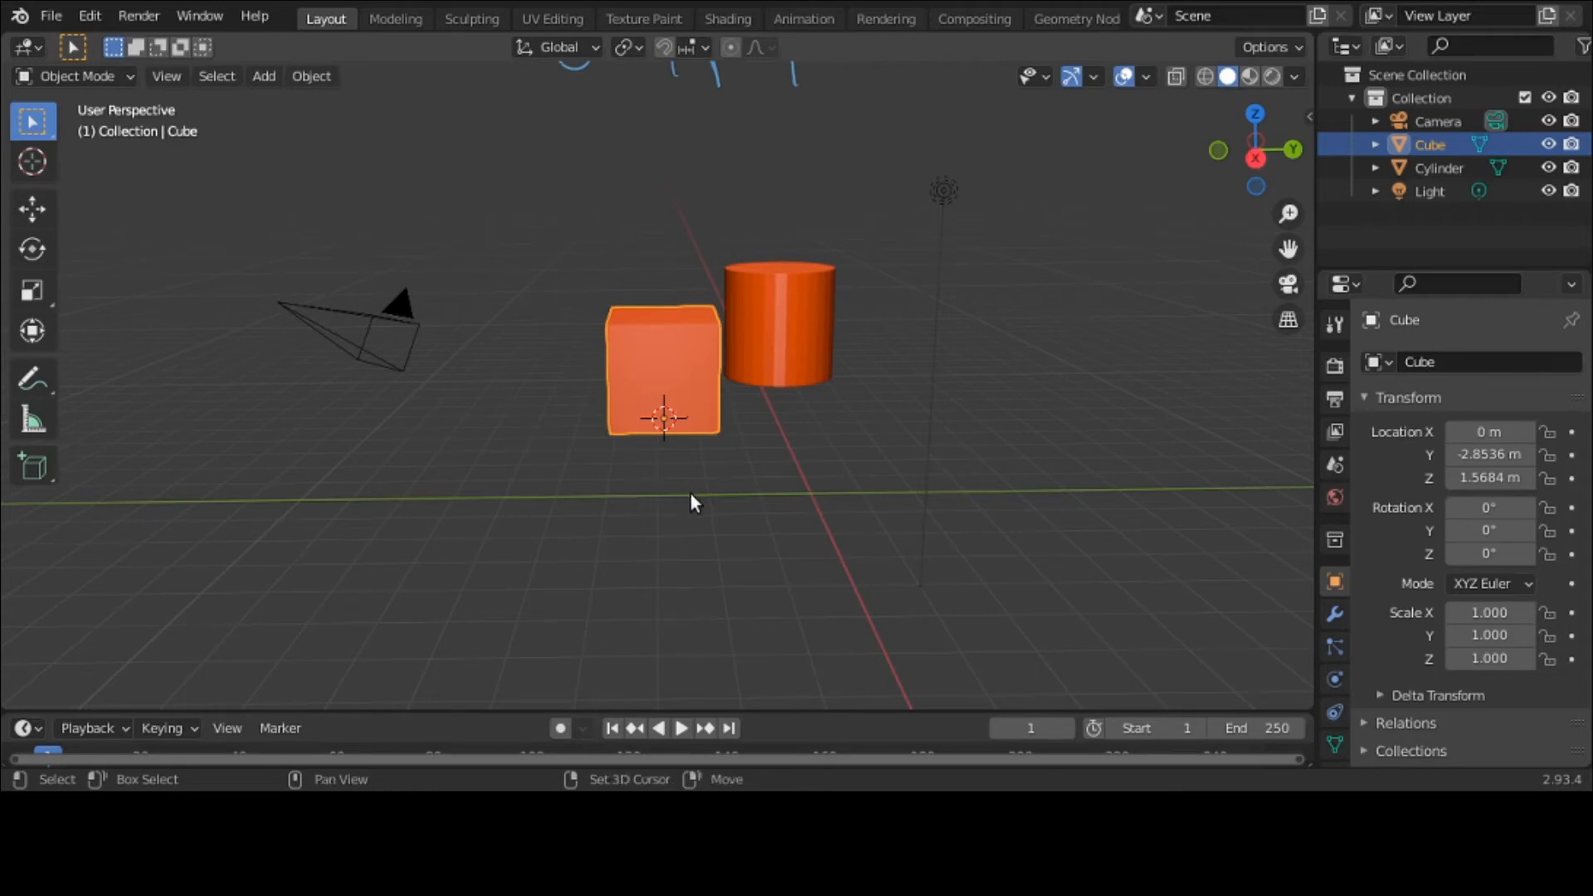
key("shift+c")
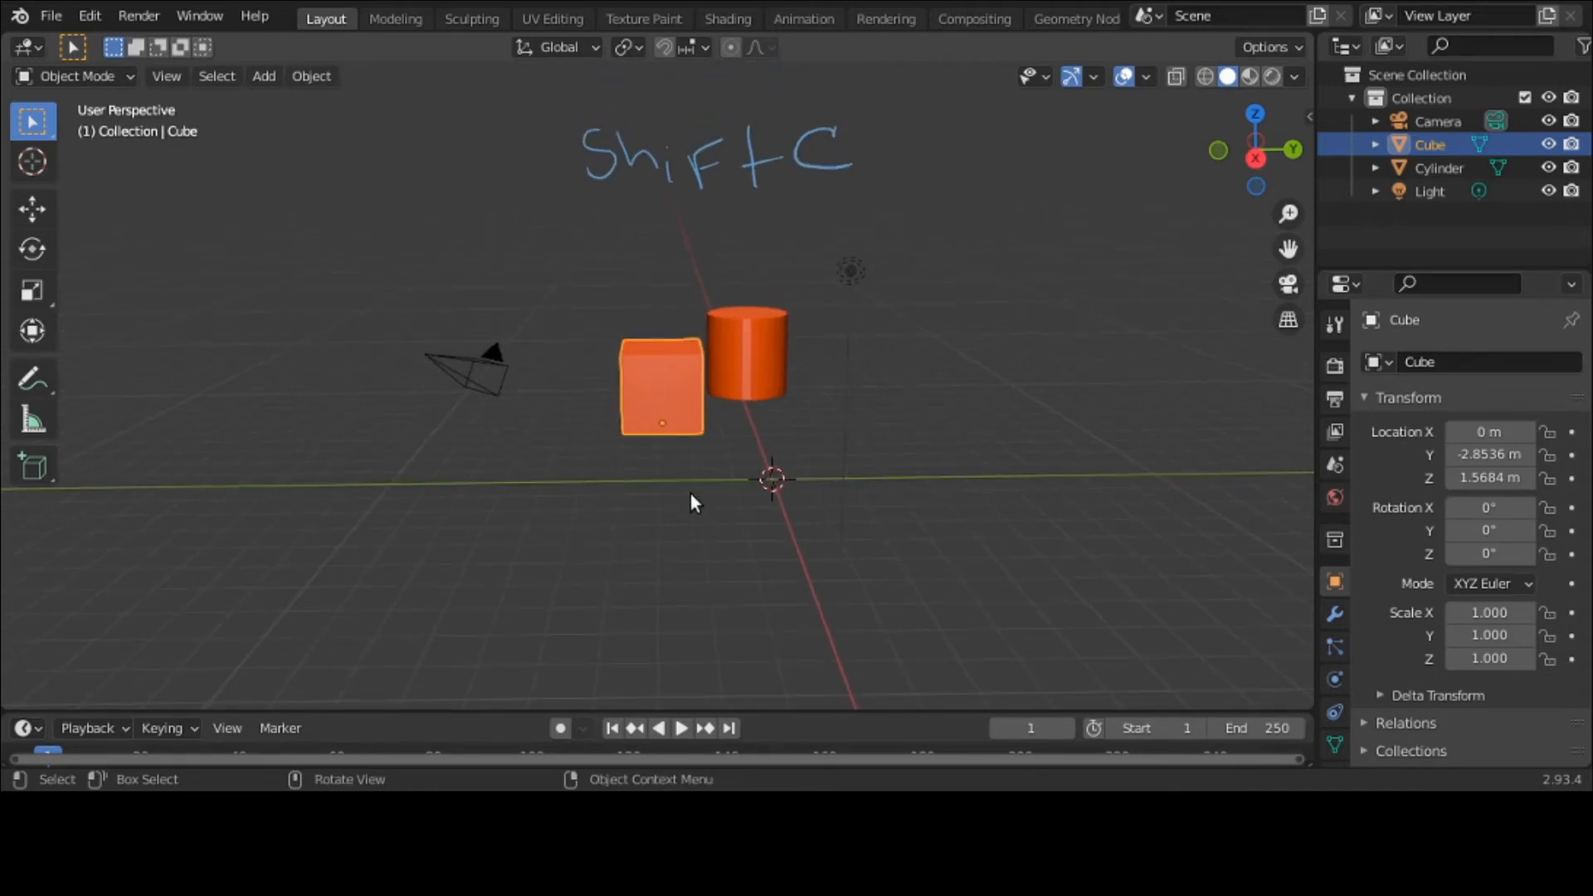
scroll(690, 494, "up", 2)
Snap the cube to the 3D cursor at the world origin
middle_click_drag(690, 495, 699, 365)
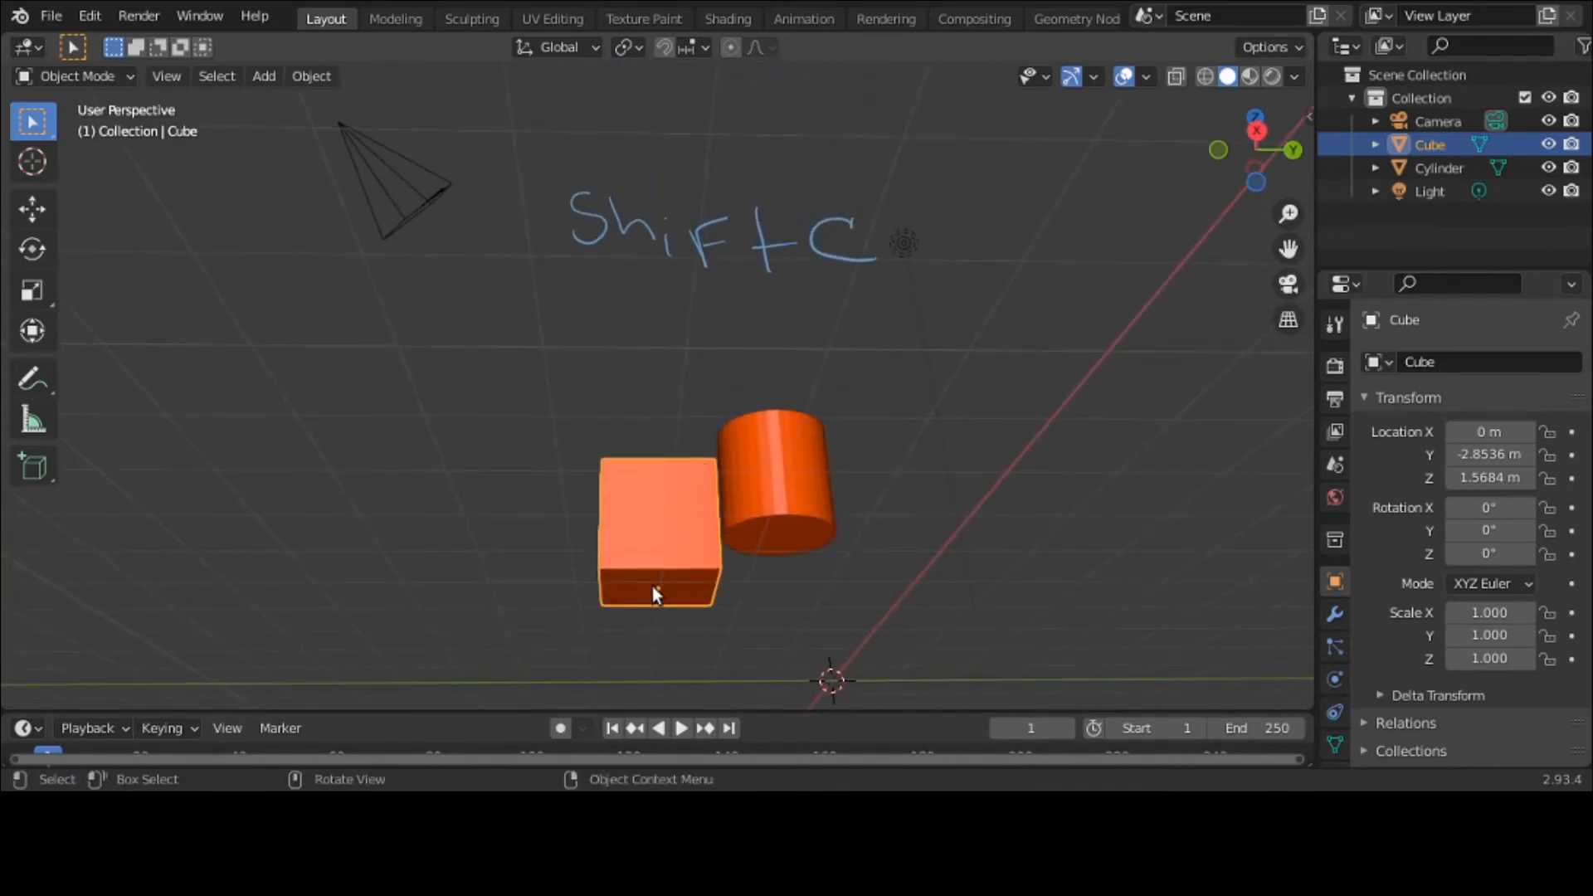
middle_click_drag(652, 586, 654, 651)
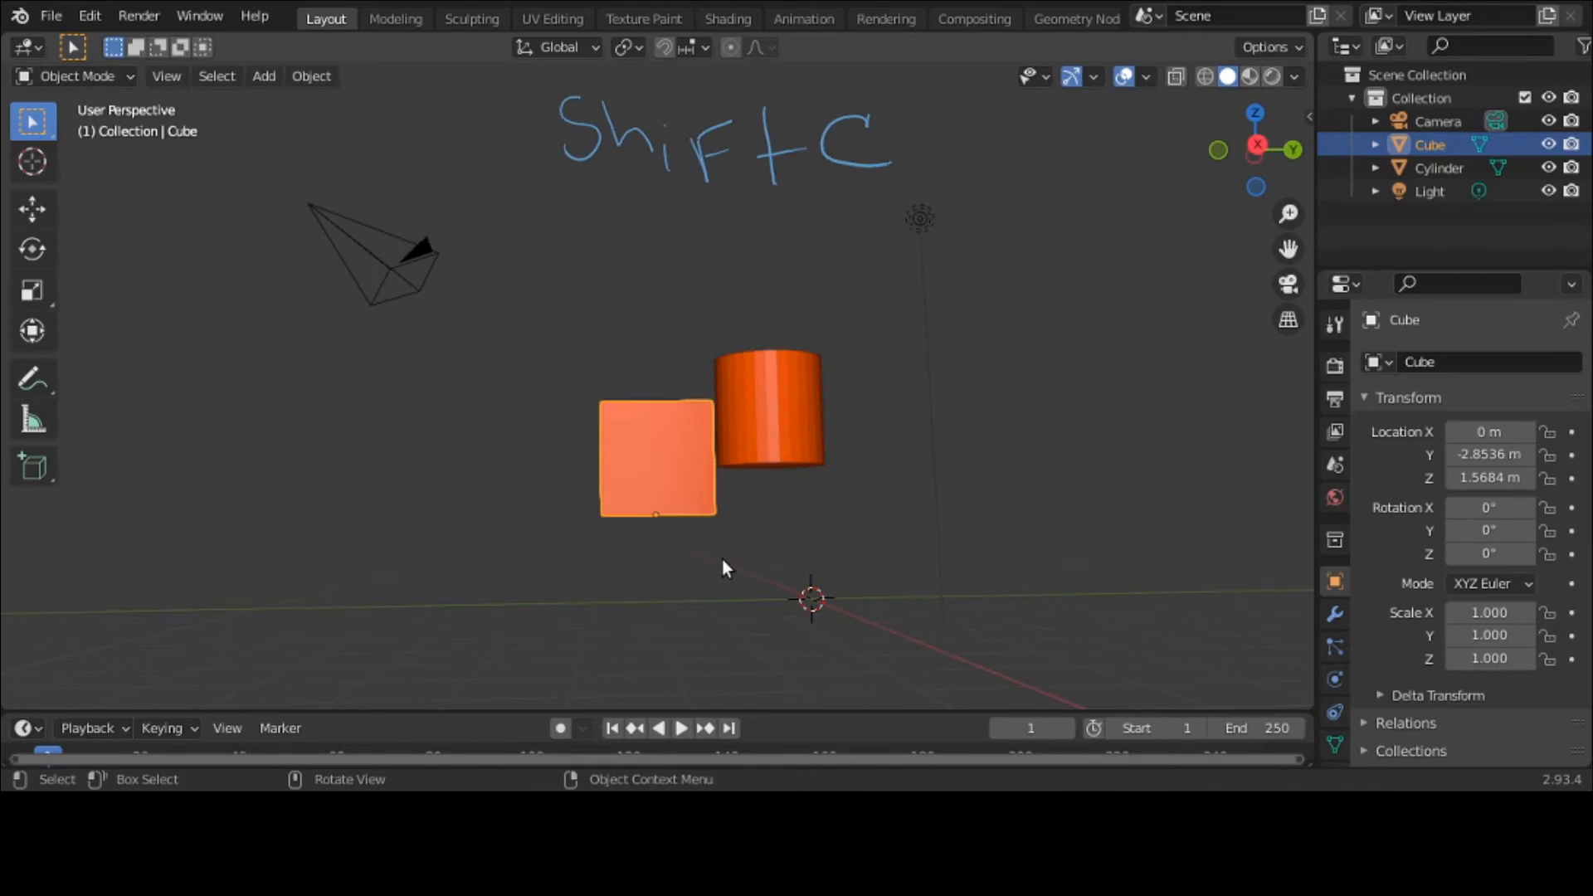
key("shift+s")
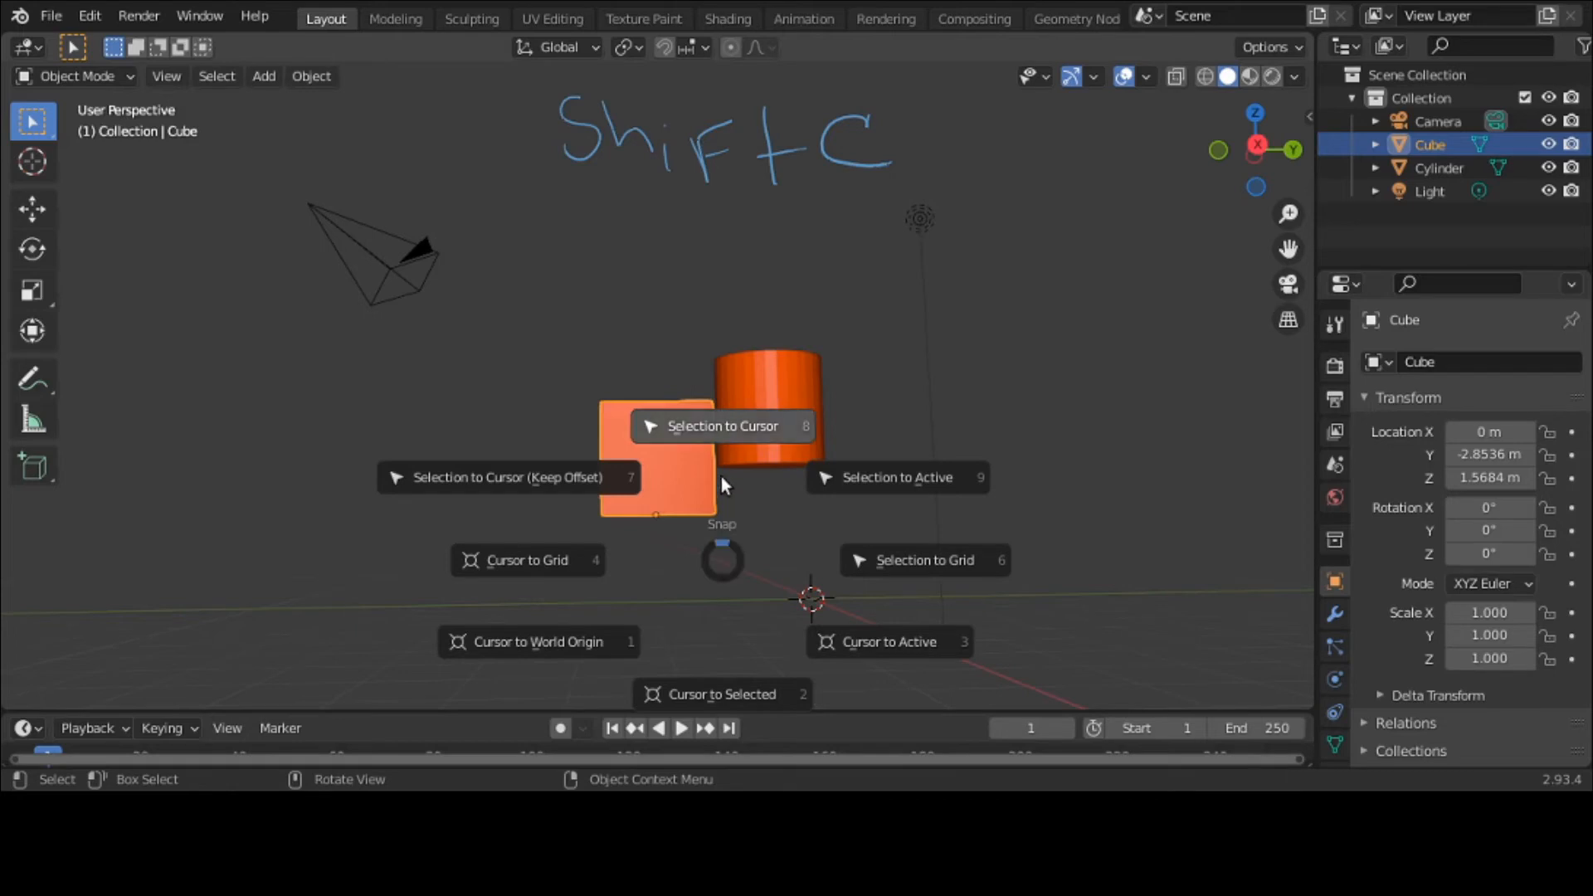
left_click(722, 442)
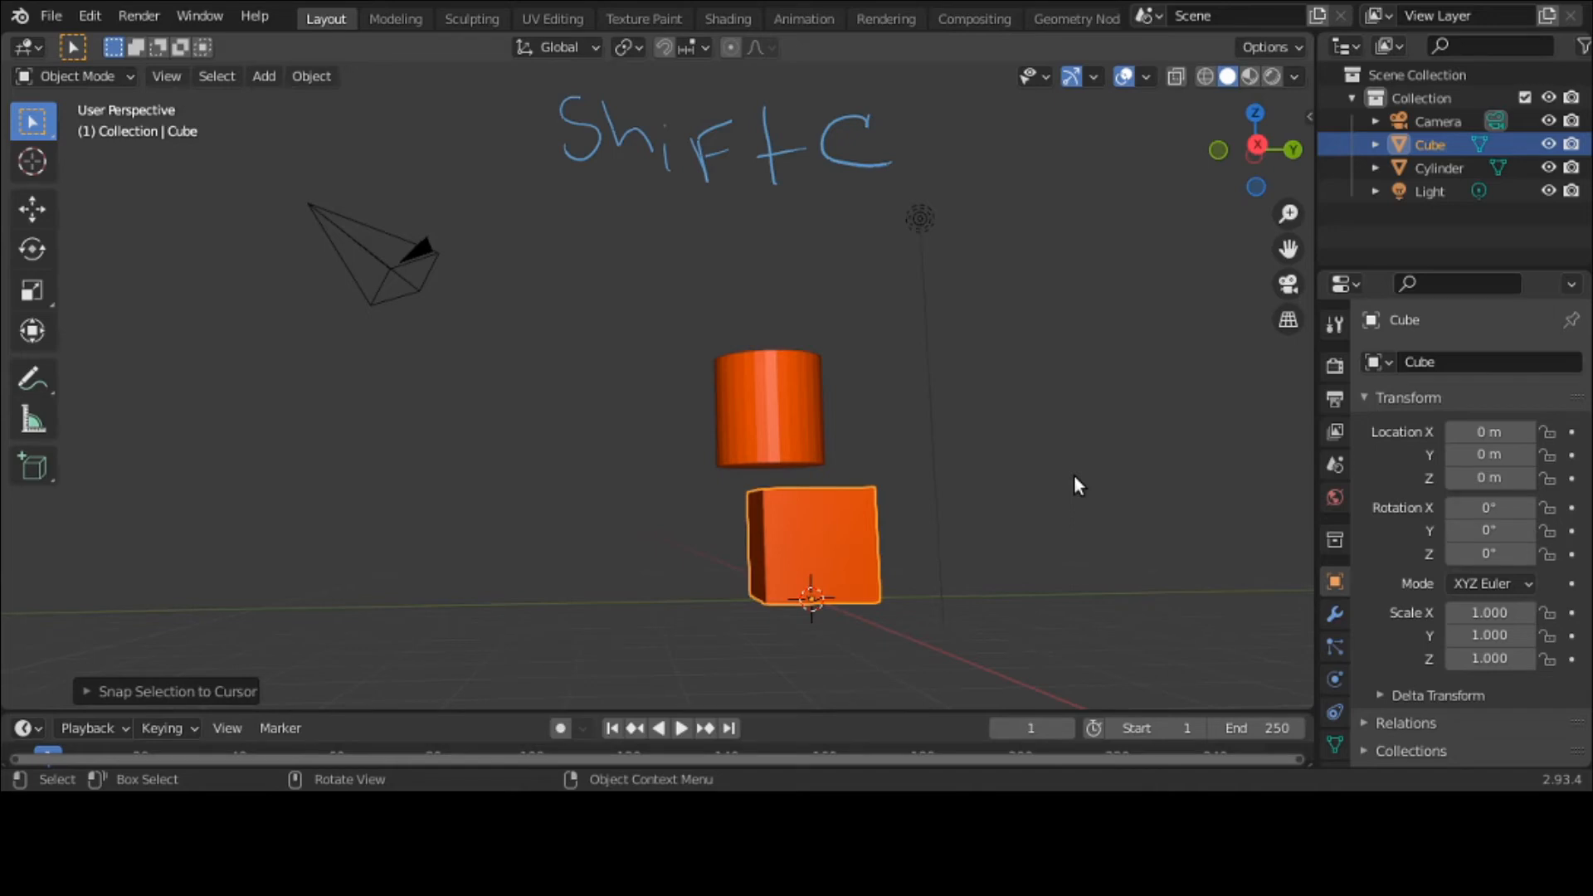
middle_click_drag(1074, 477, 1074, 508)
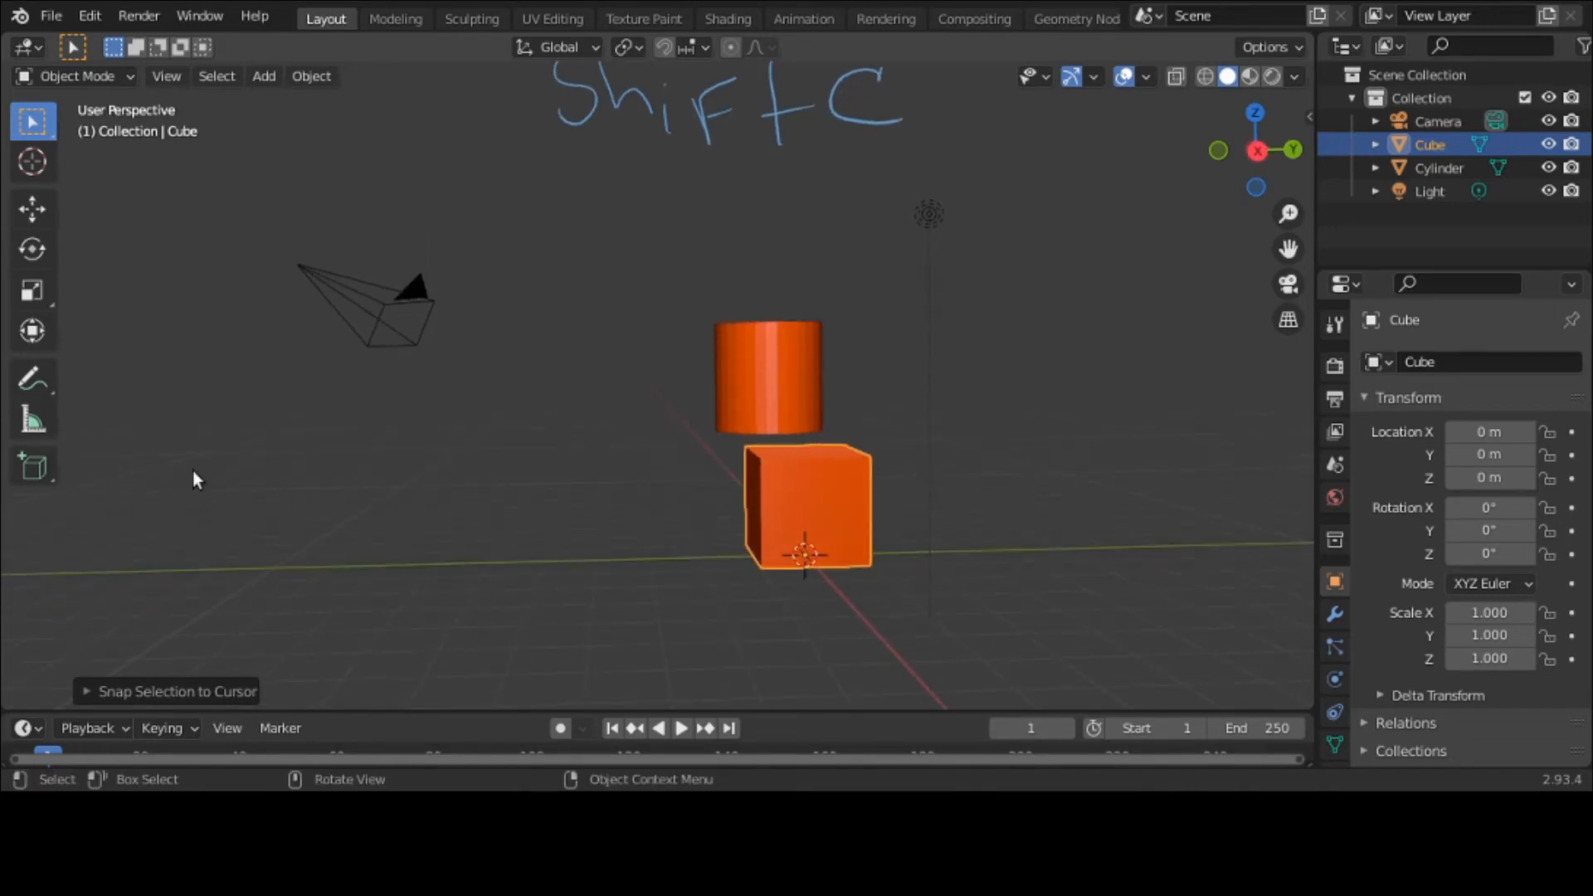
Move the cube along the Y axis to about -4.66 m with the Move tool
left_click(32, 209)
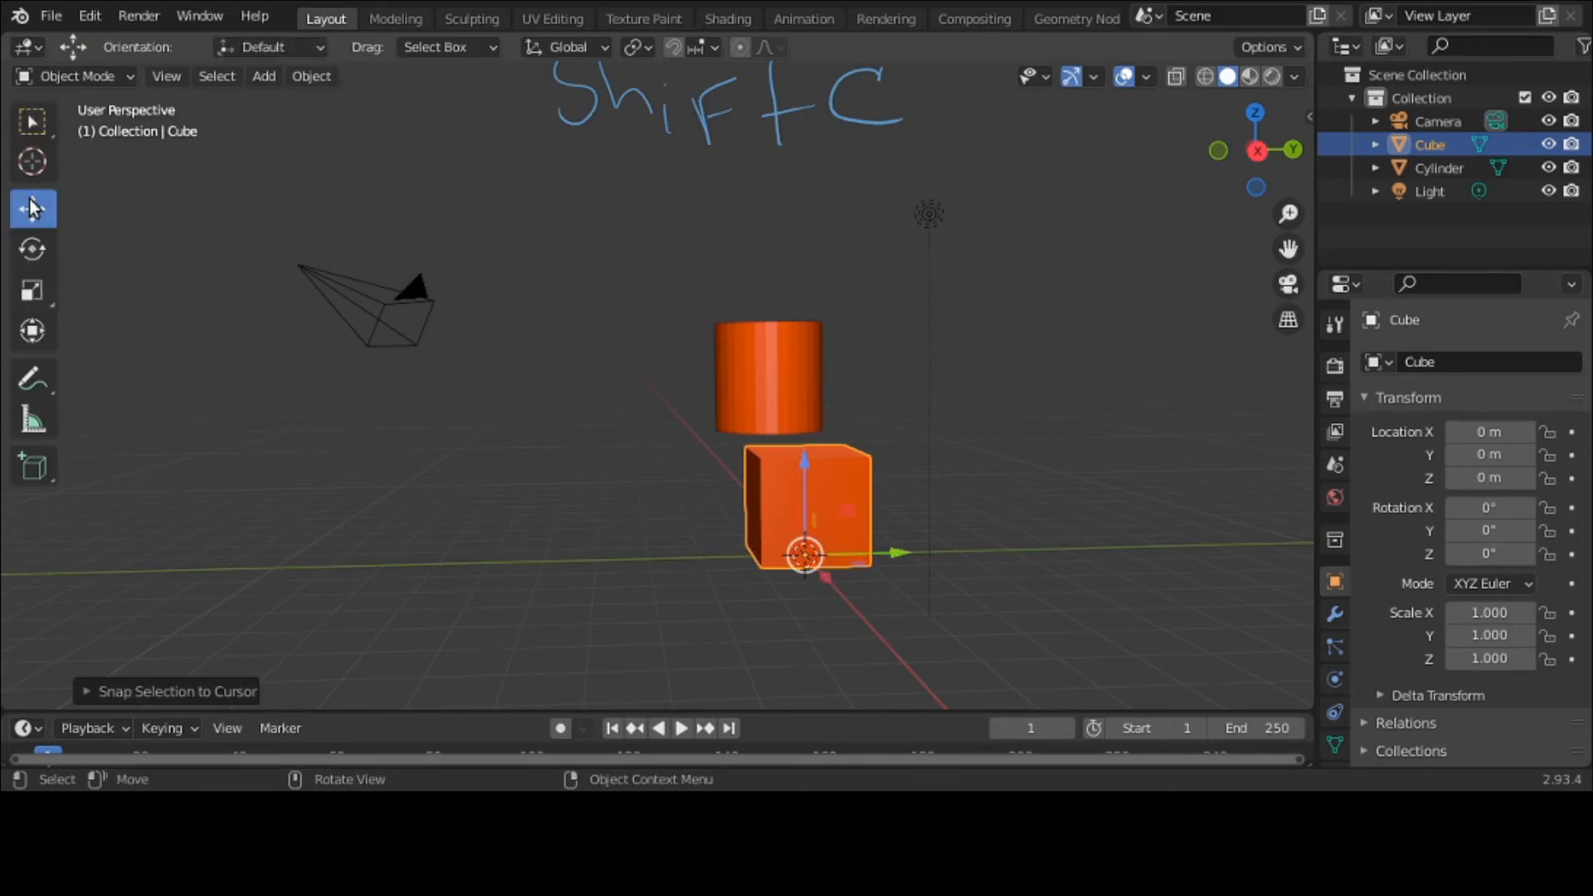
left_click_drag(899, 552, 649, 565)
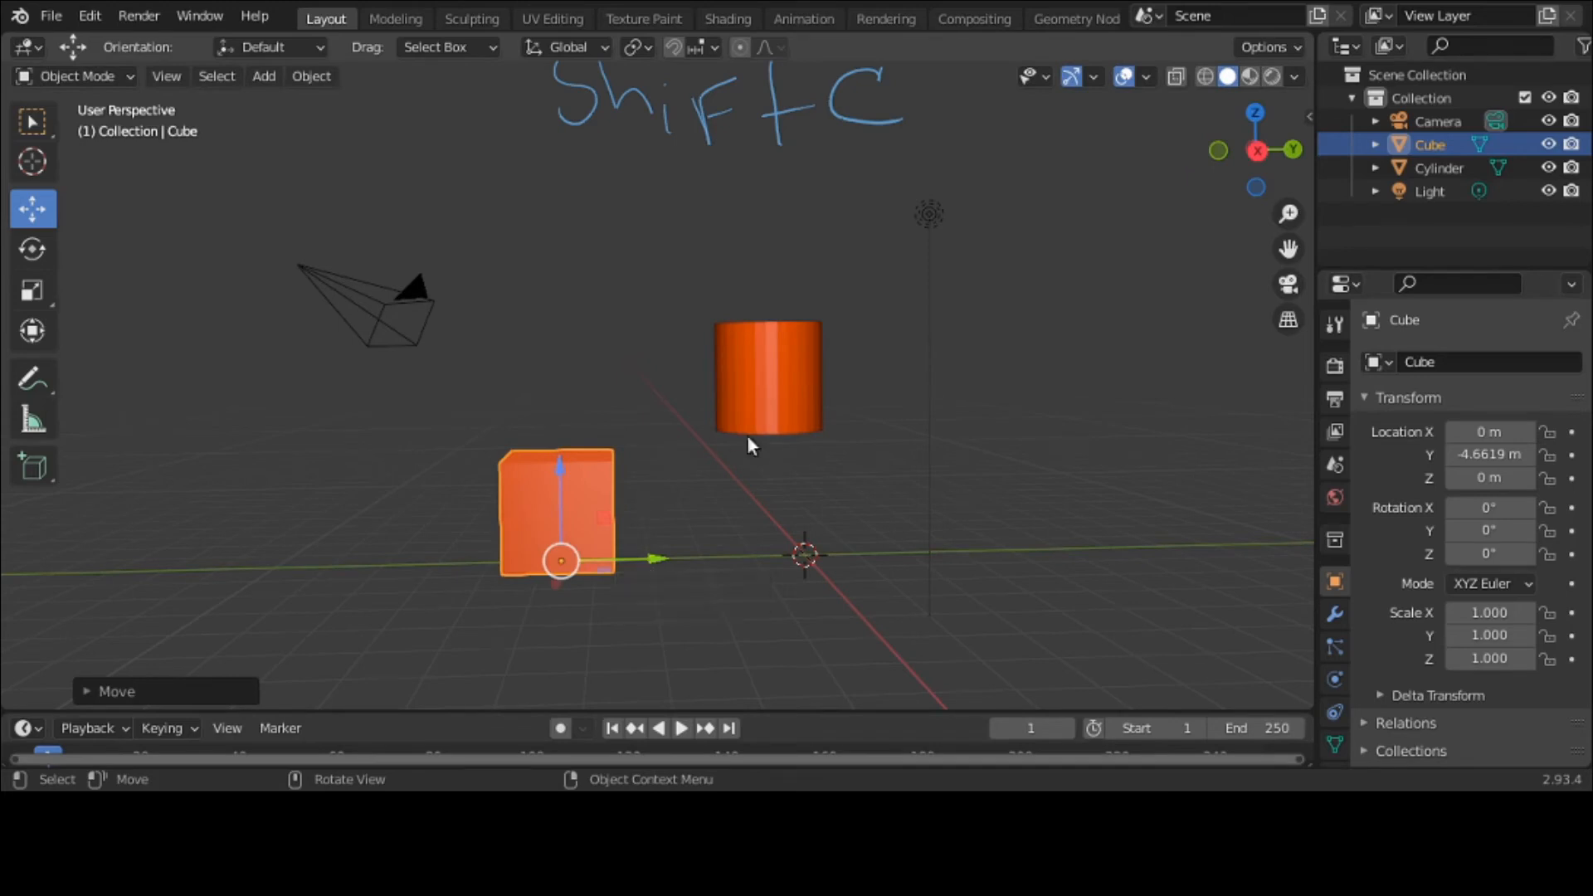
Select the cylinder, enter Edit Mode, and snap the 3D cursor to the center of its selected bottom face
left_click(788, 394)
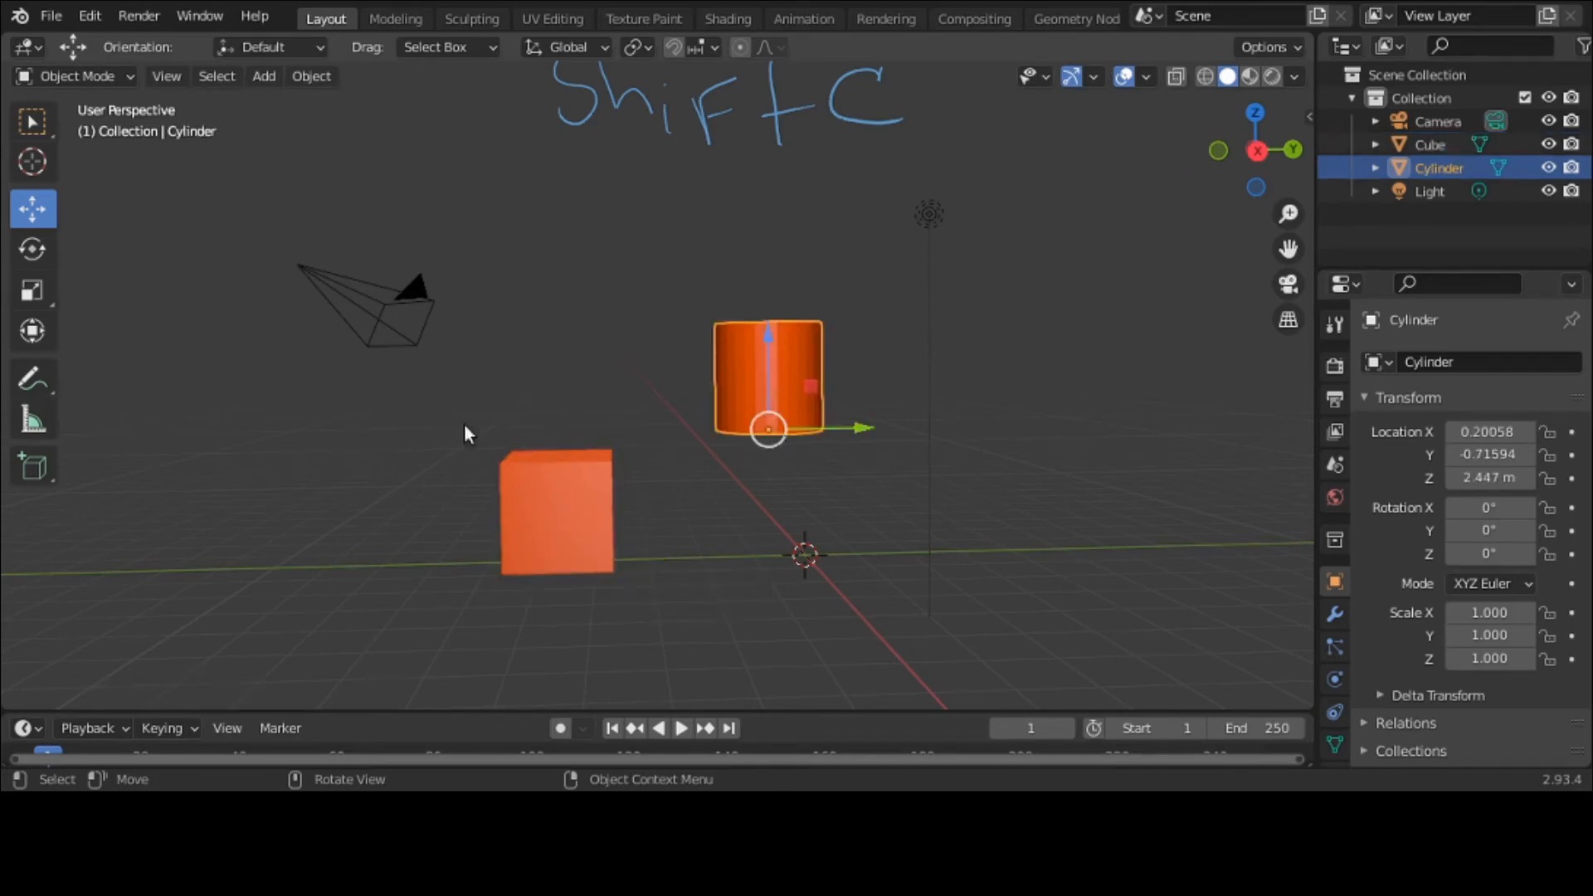
left_click(29, 123)
left_click(55, 74)
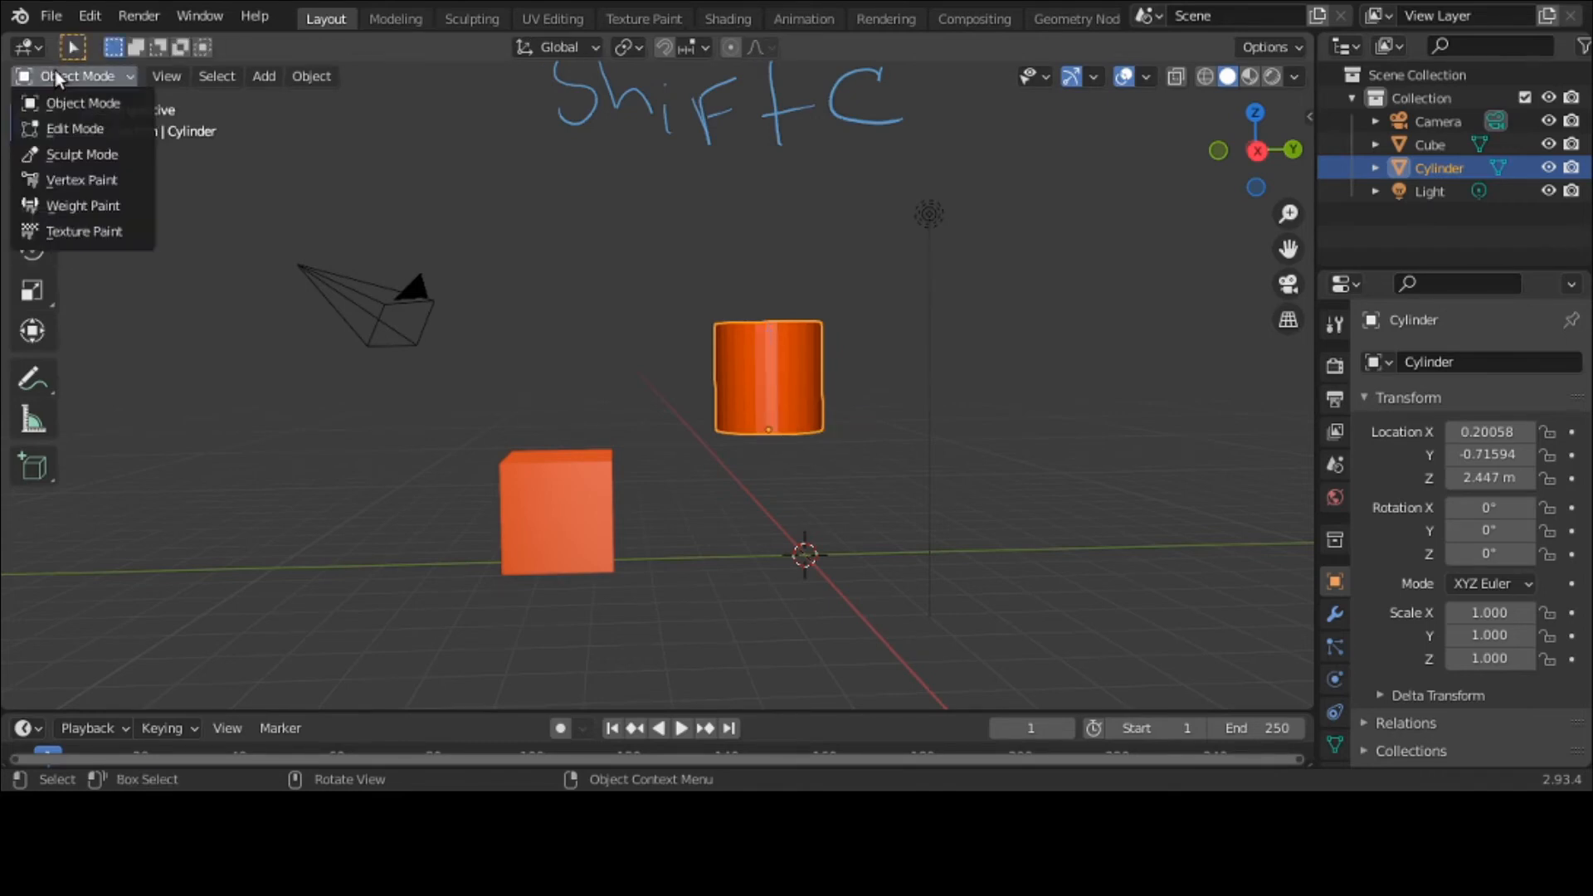
left_click(82, 129)
middle_click_drag(359, 359, 341, 246)
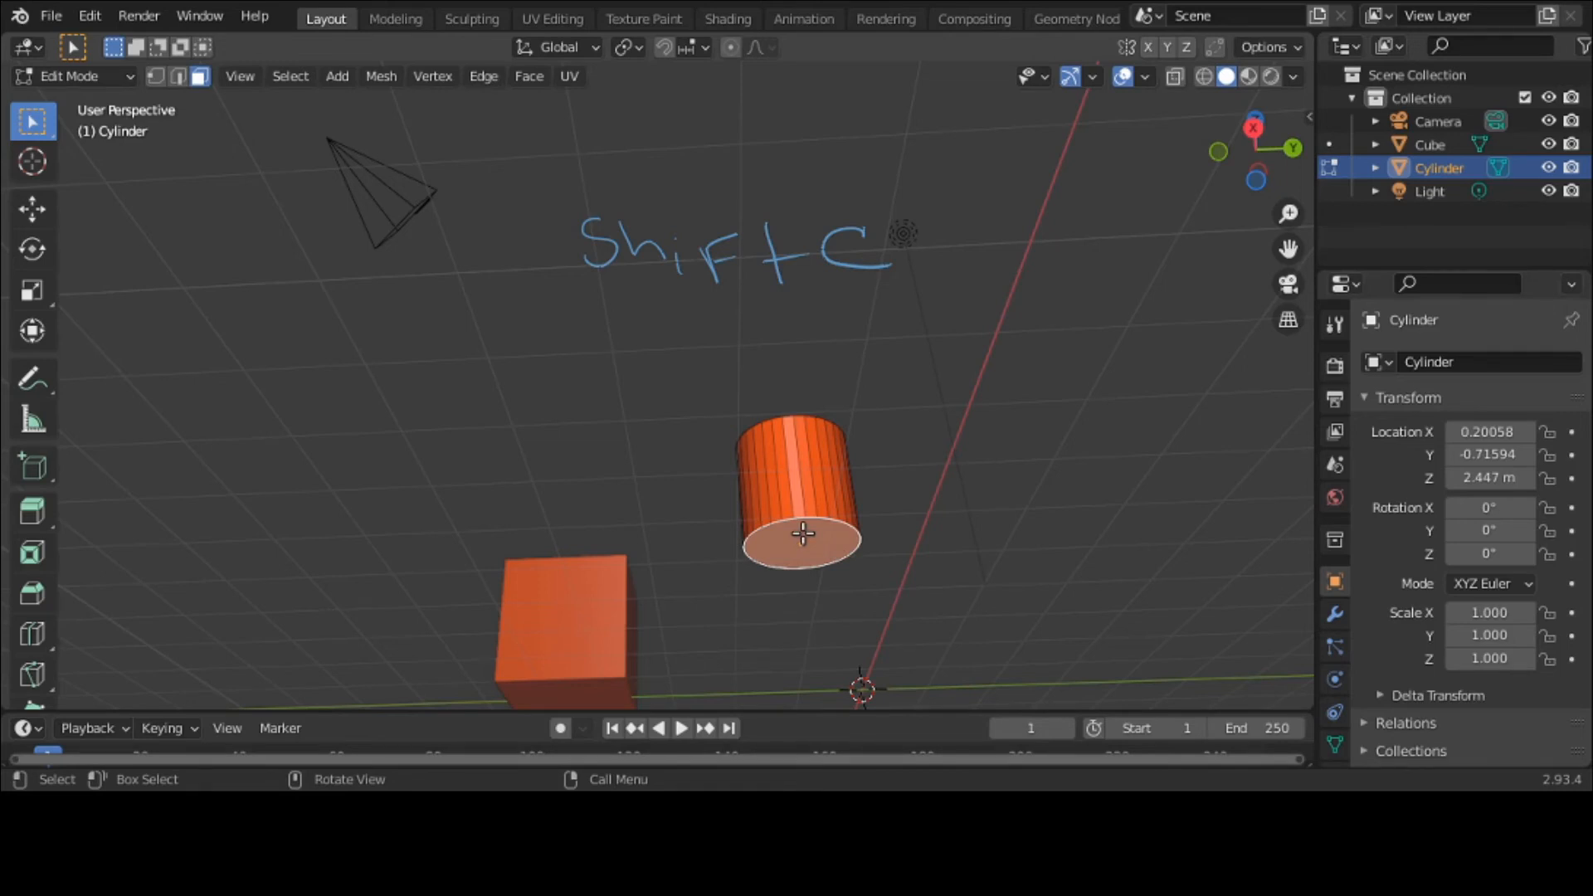
left_click(388, 74)
mouse_move(427, 150)
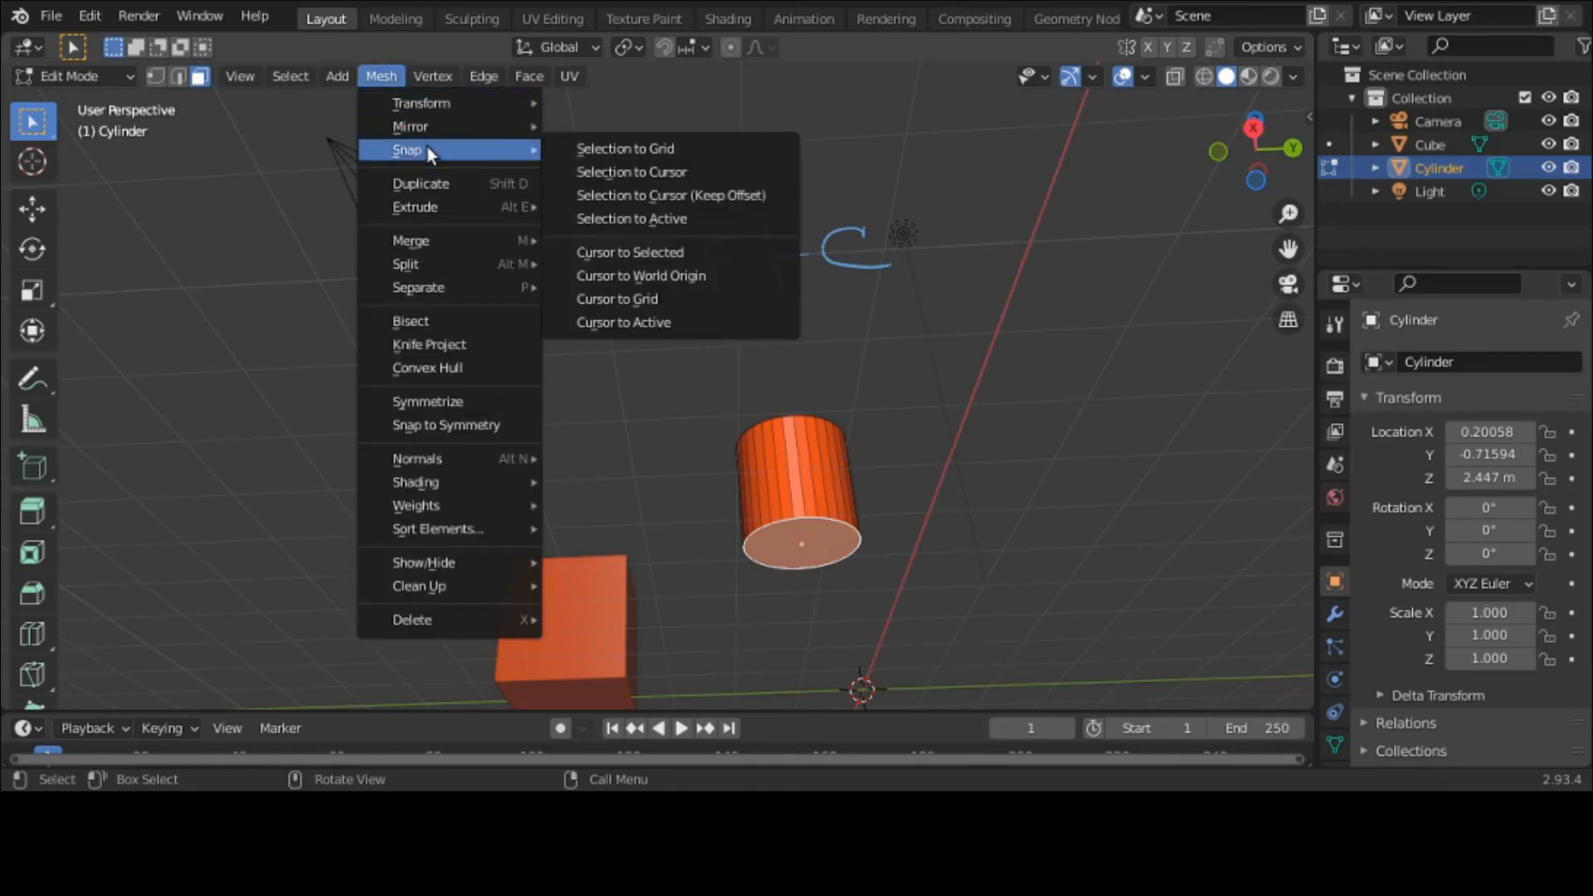
left_click(619, 253)
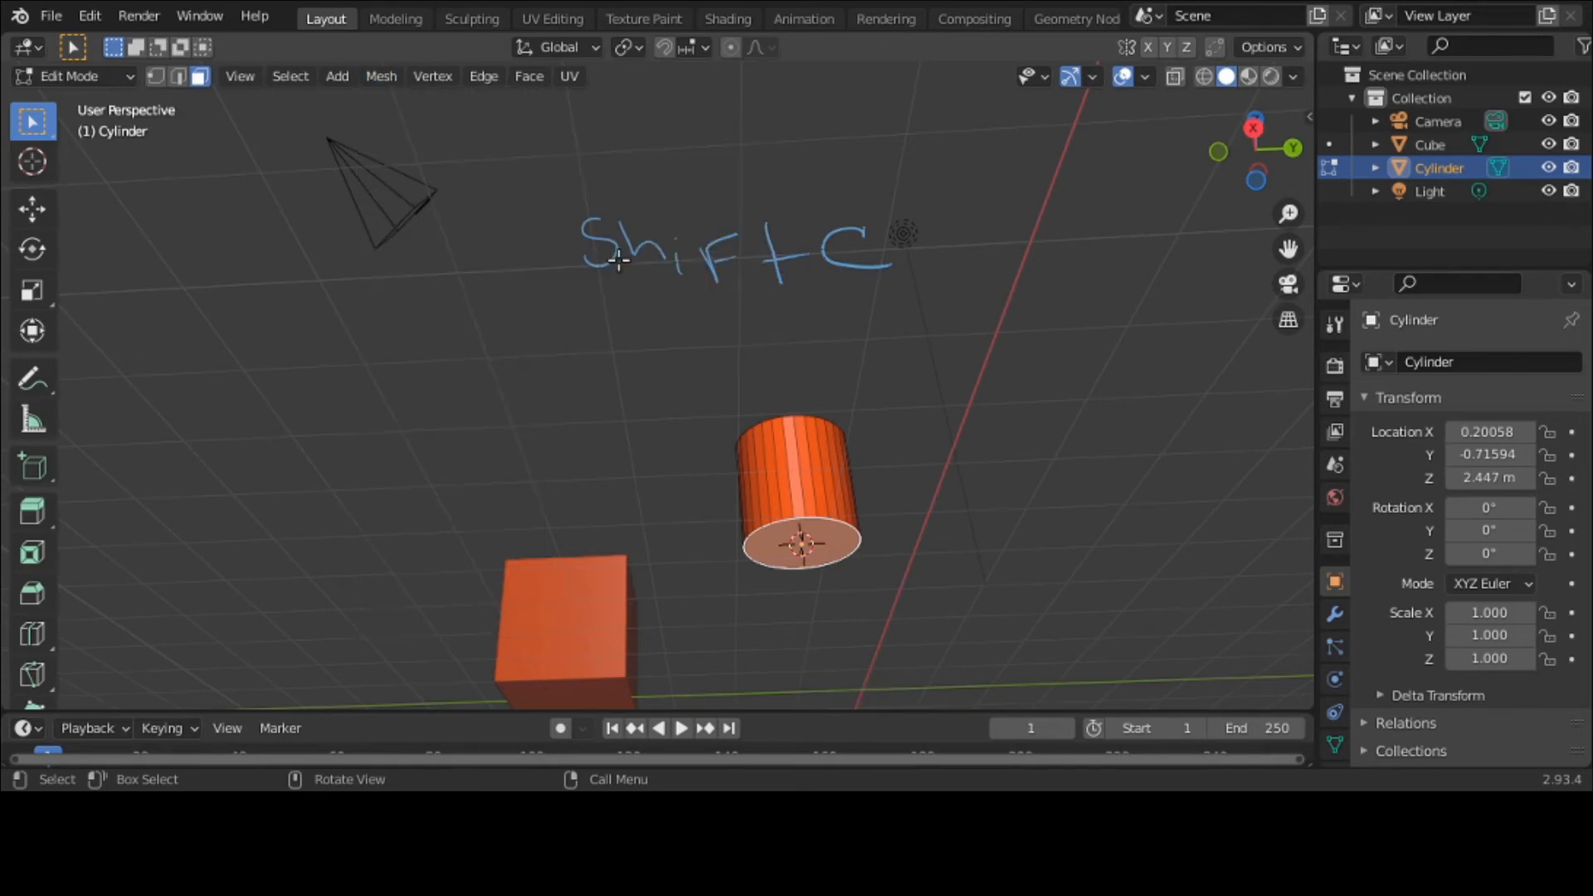
Return to Object Mode and set the cylinder's origin to the 3D cursor at its bottom face
left_click(96, 75)
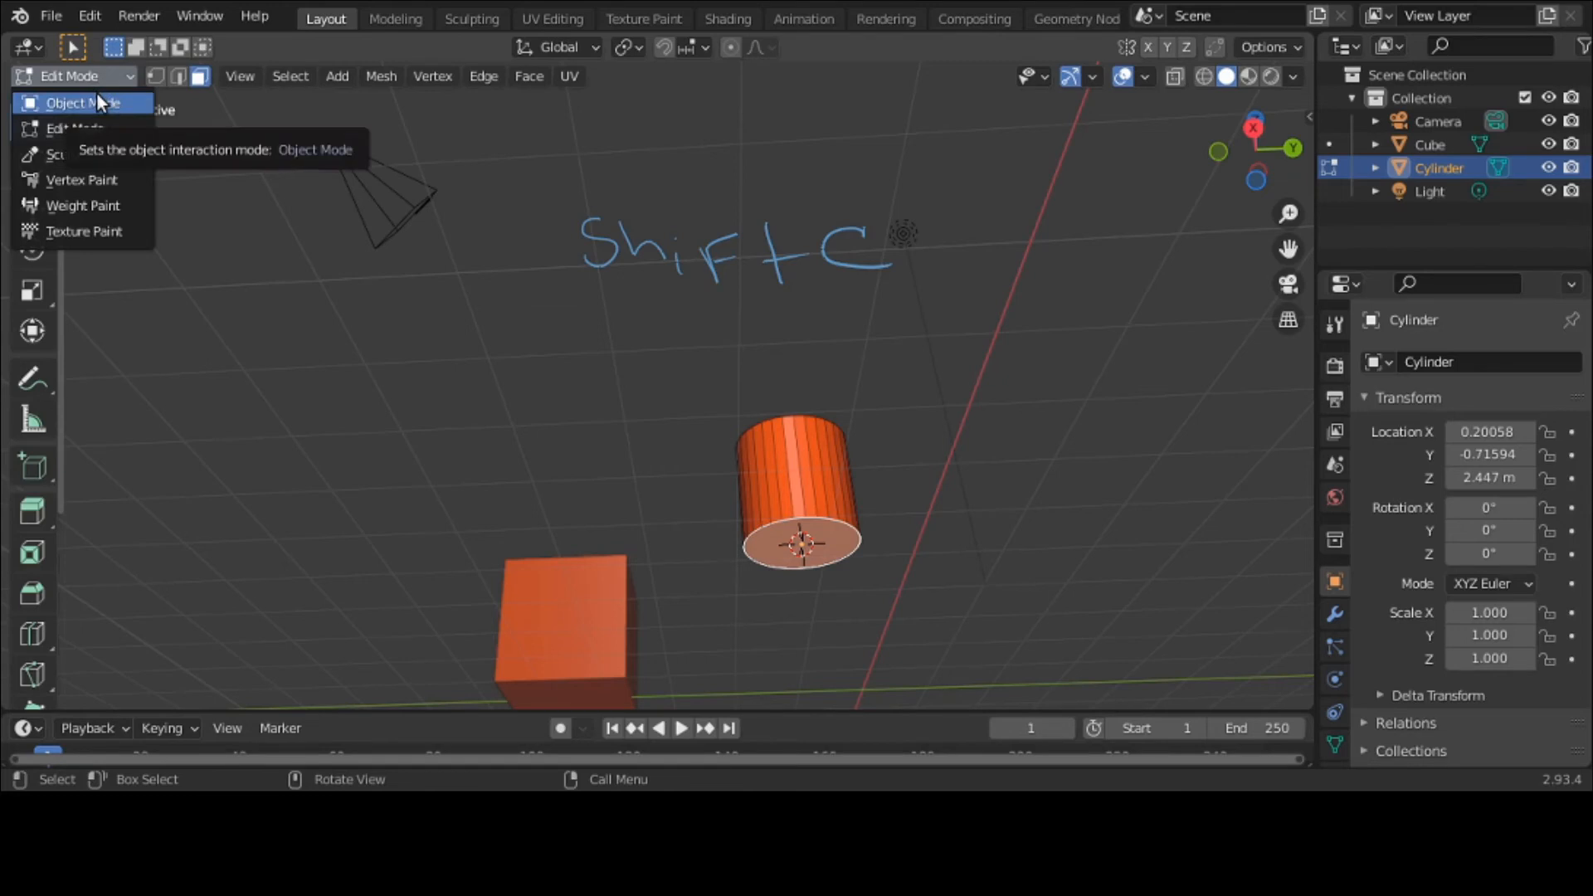
left_click(97, 96)
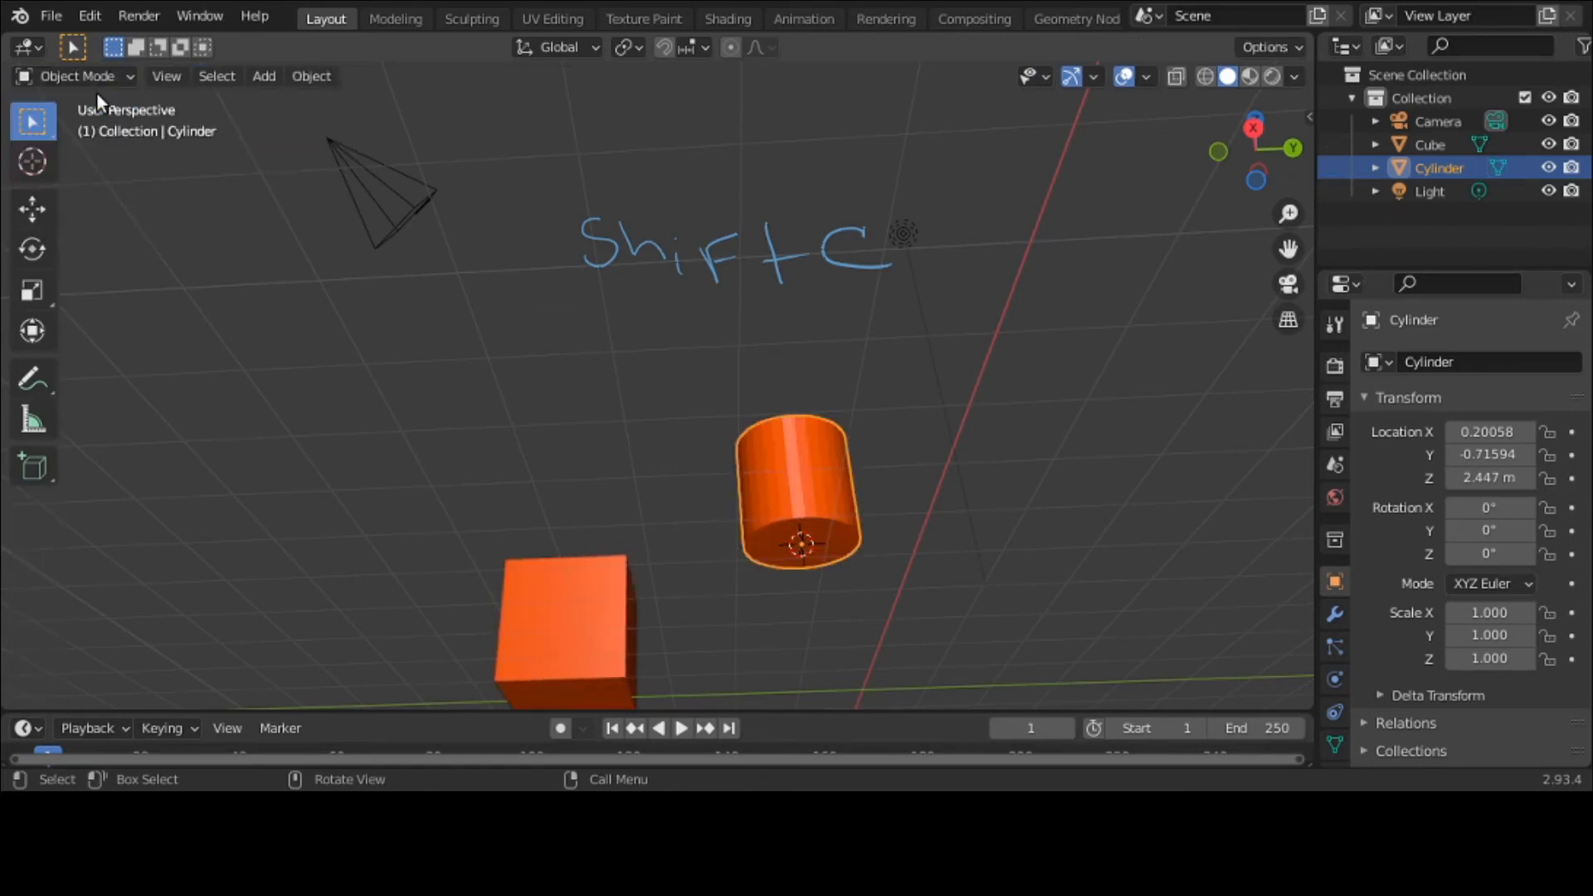
left_click(307, 78)
mouse_move(312, 102)
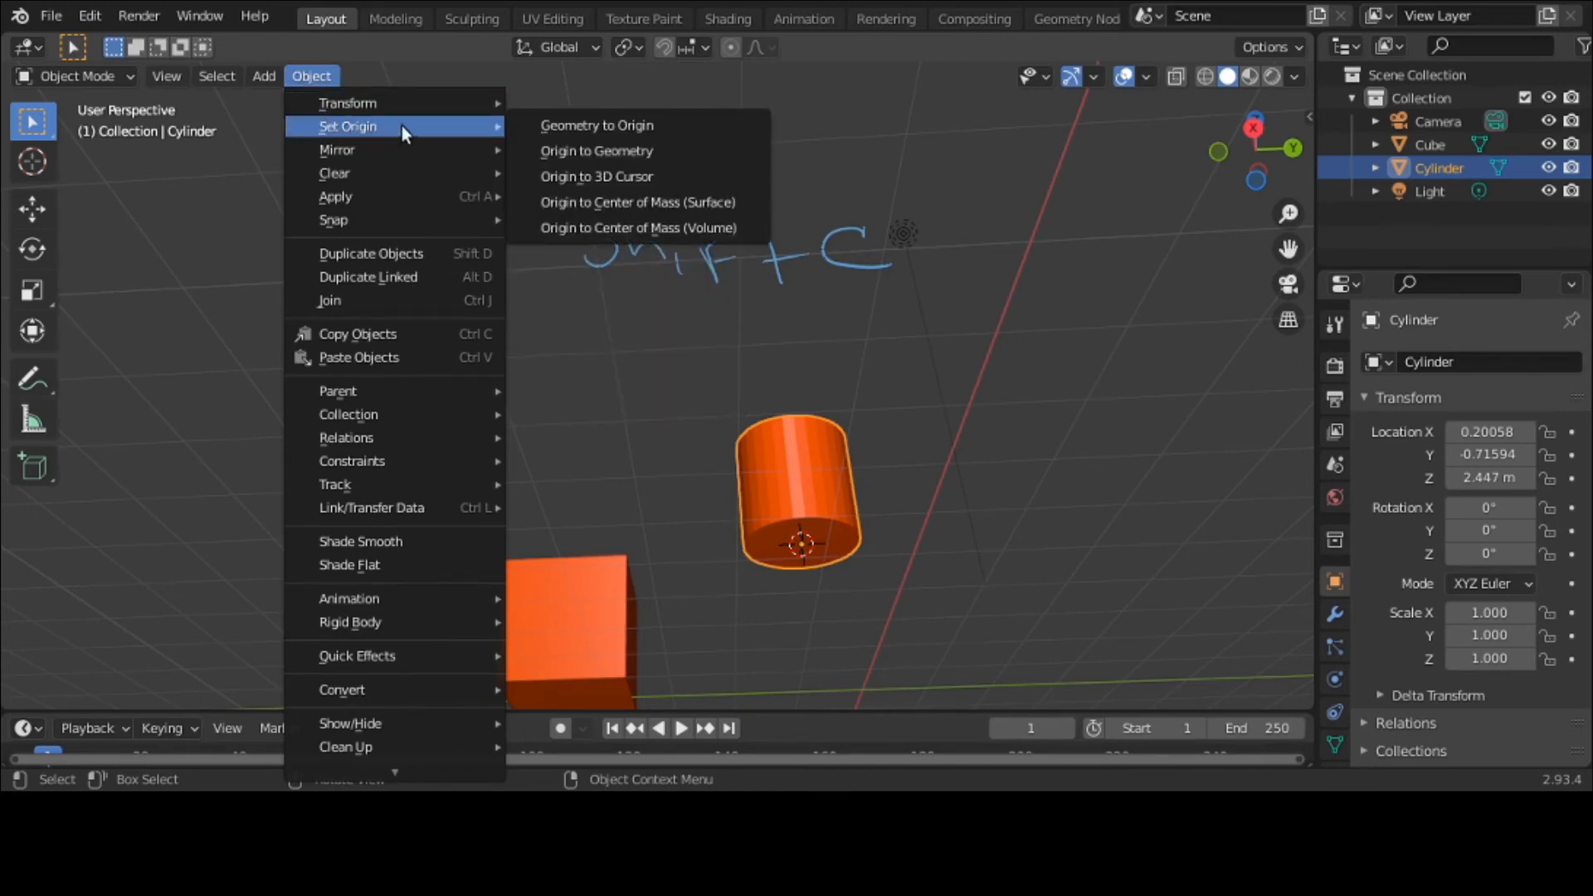
left_click(550, 174)
middle_click_drag(718, 501, 760, 656)
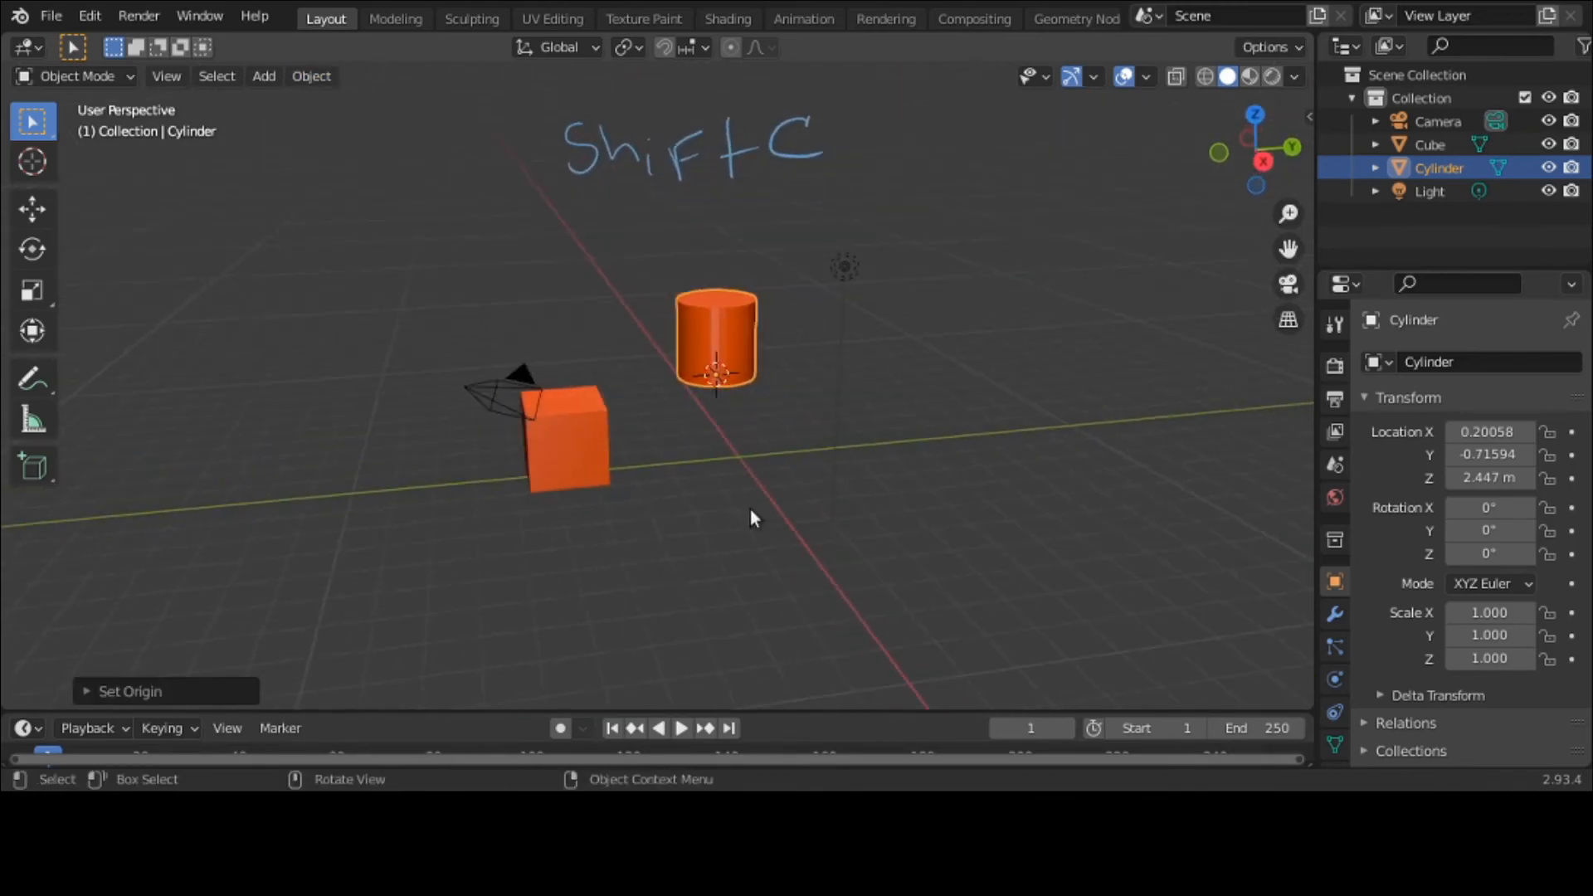
Reset the 3D cursor to the world origin and snap the cylinder to it
right_click(730, 458, "shift")
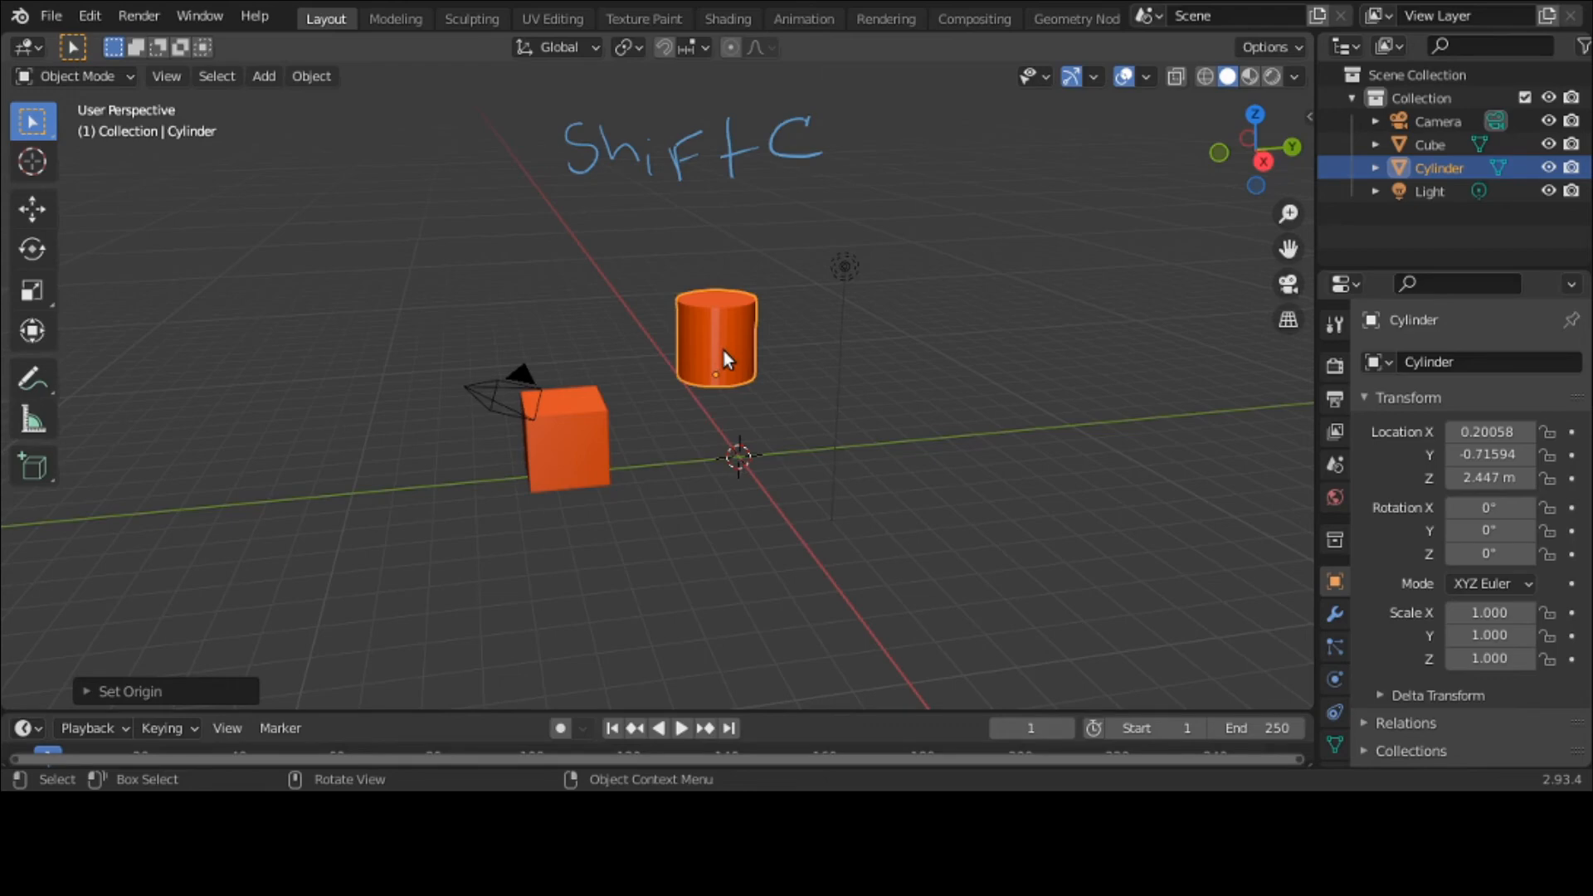
key("shift+s")
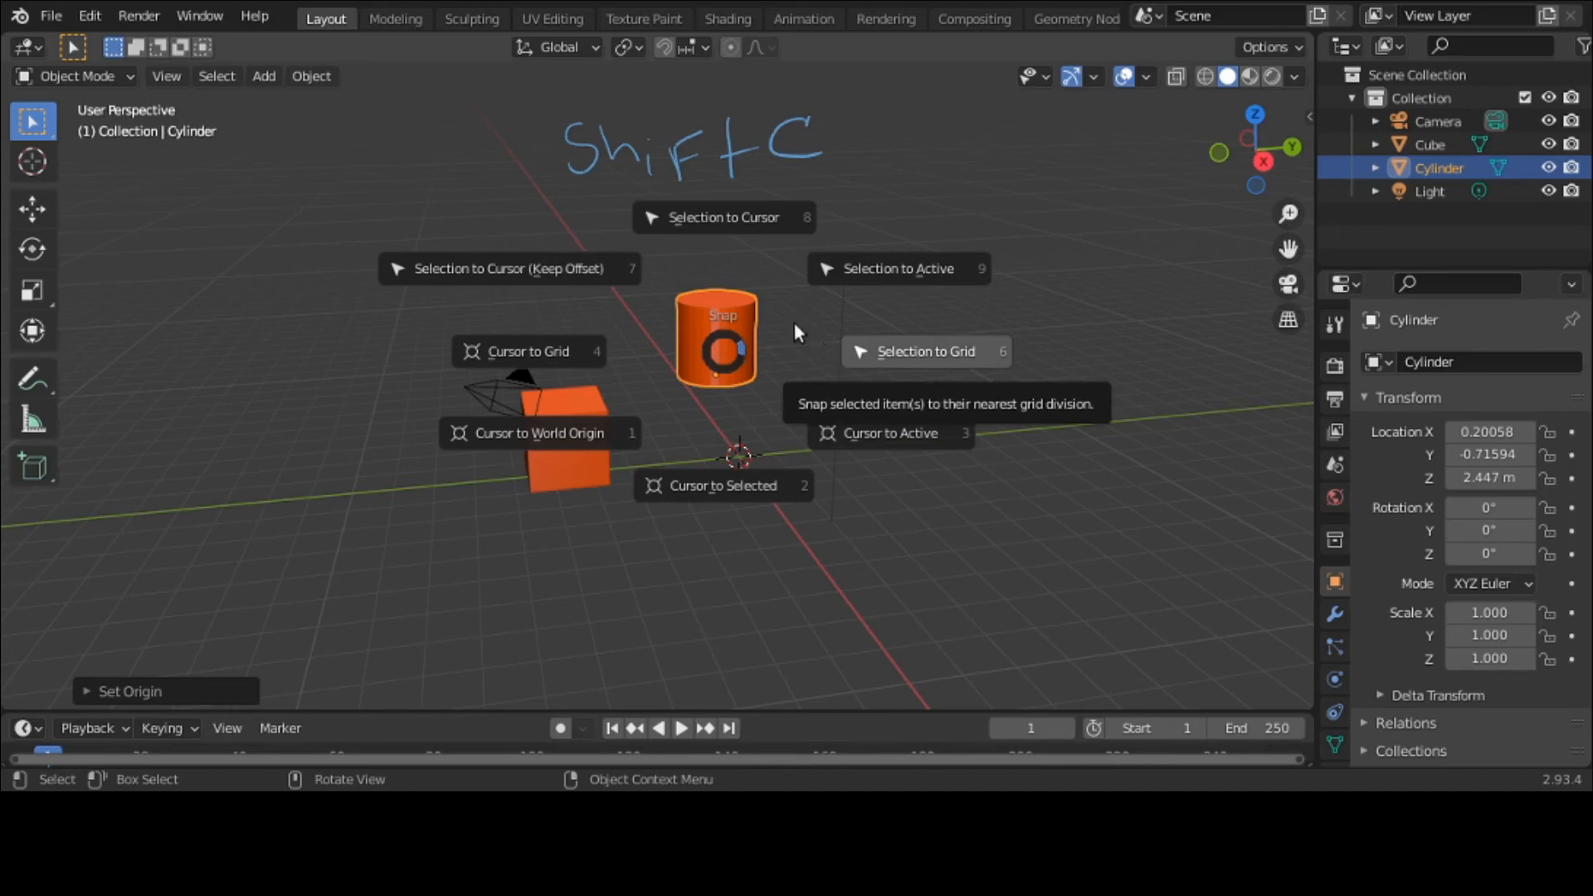
left_click(714, 217)
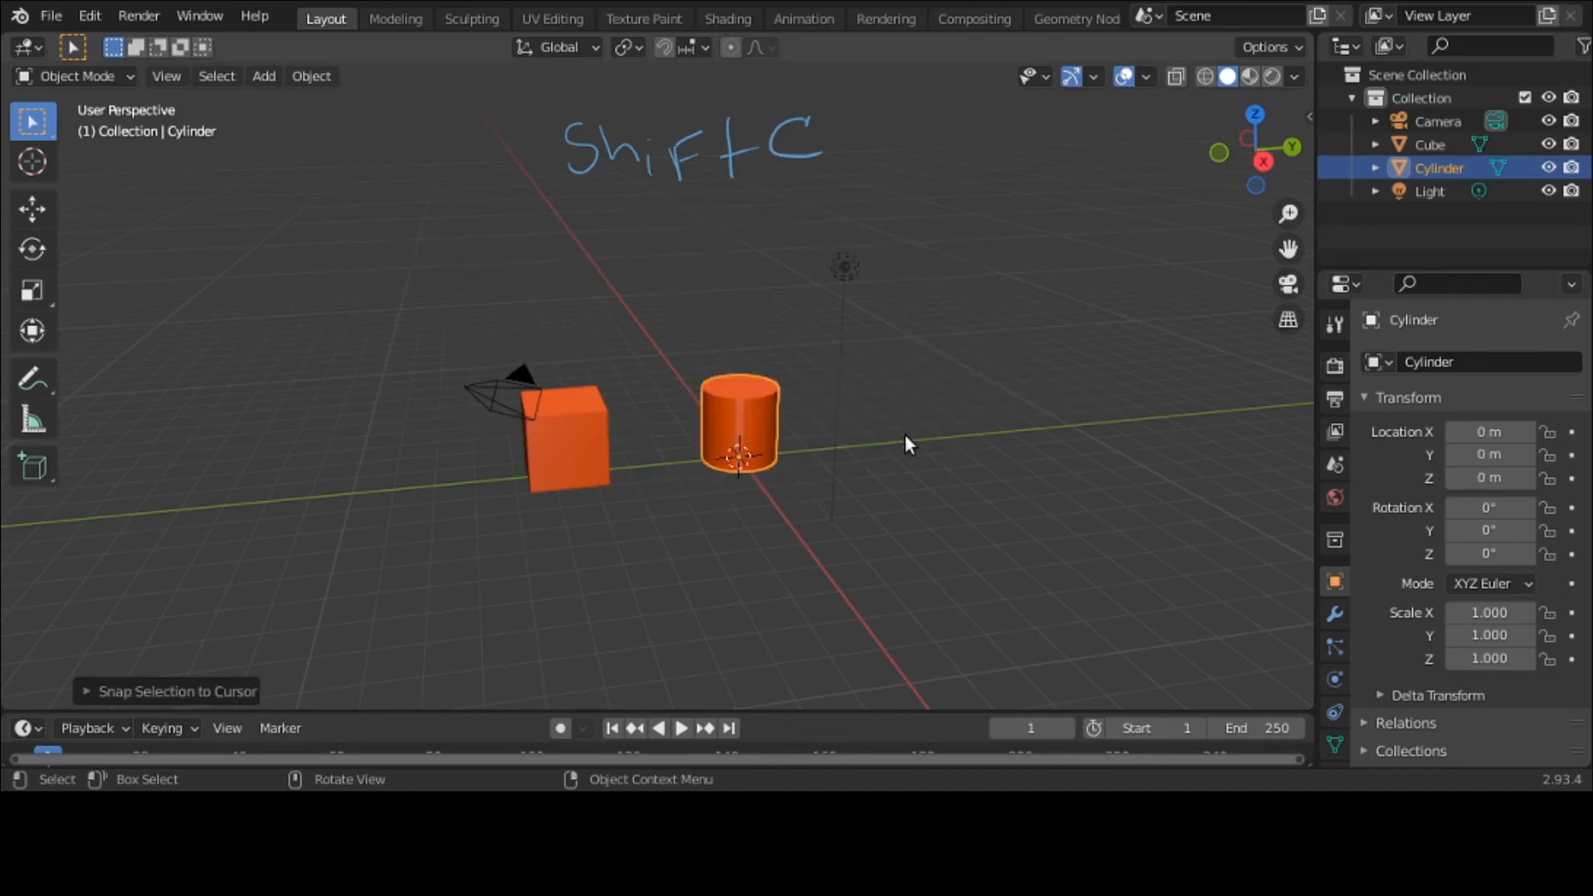
key("shift+c")
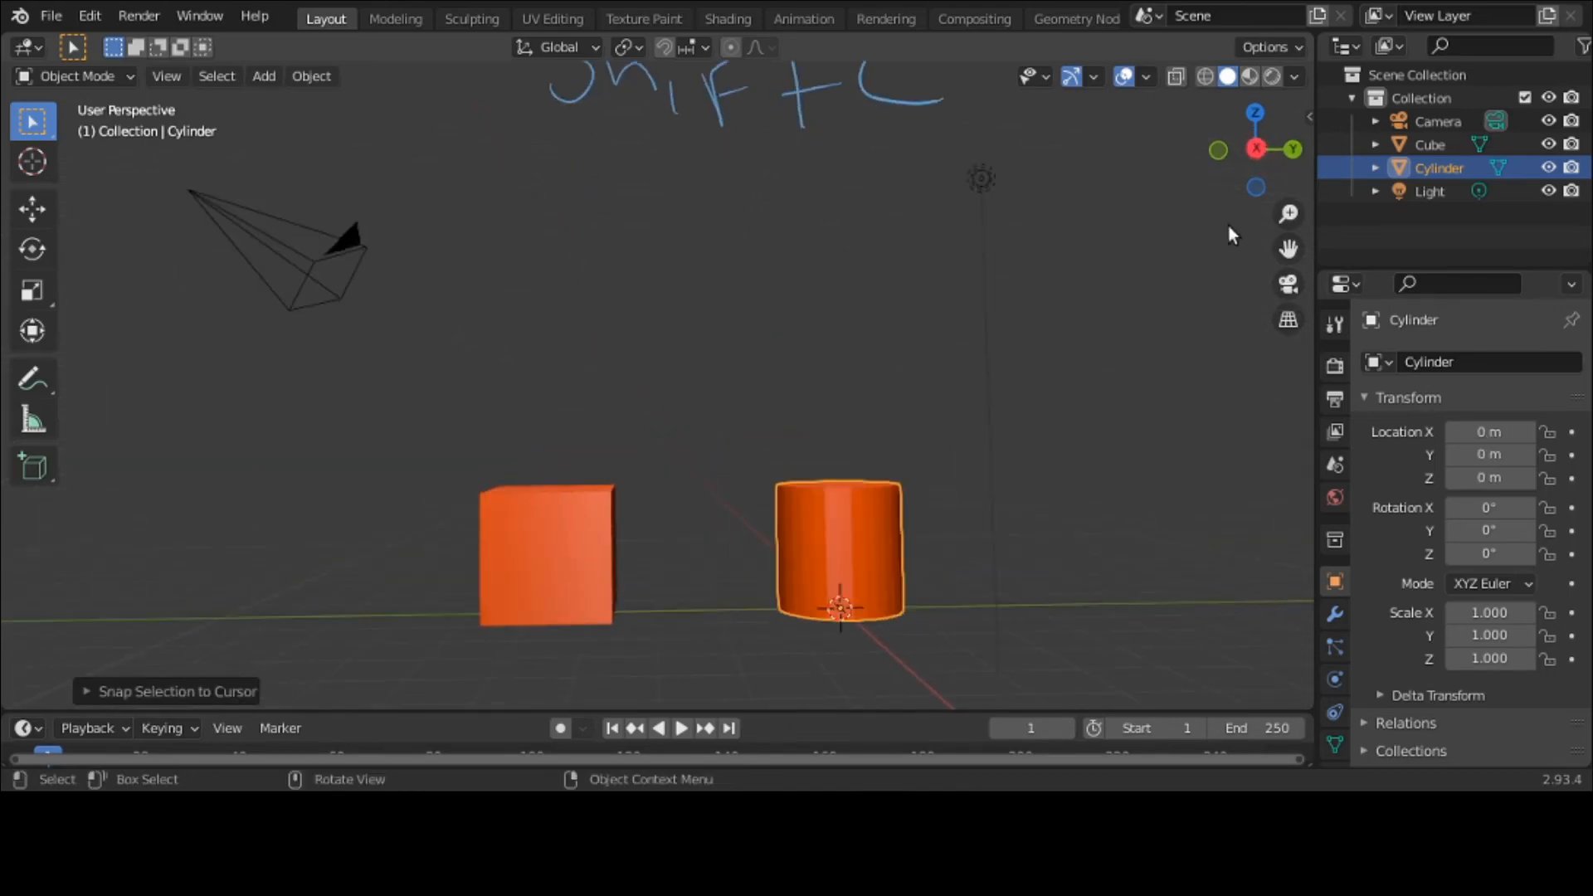
Annotate a closed freehand rectangular outline around the cylinder and cube in the top orthographic view, and reactivate the selection tool
left_click_drag(1289, 249, 1276, 127)
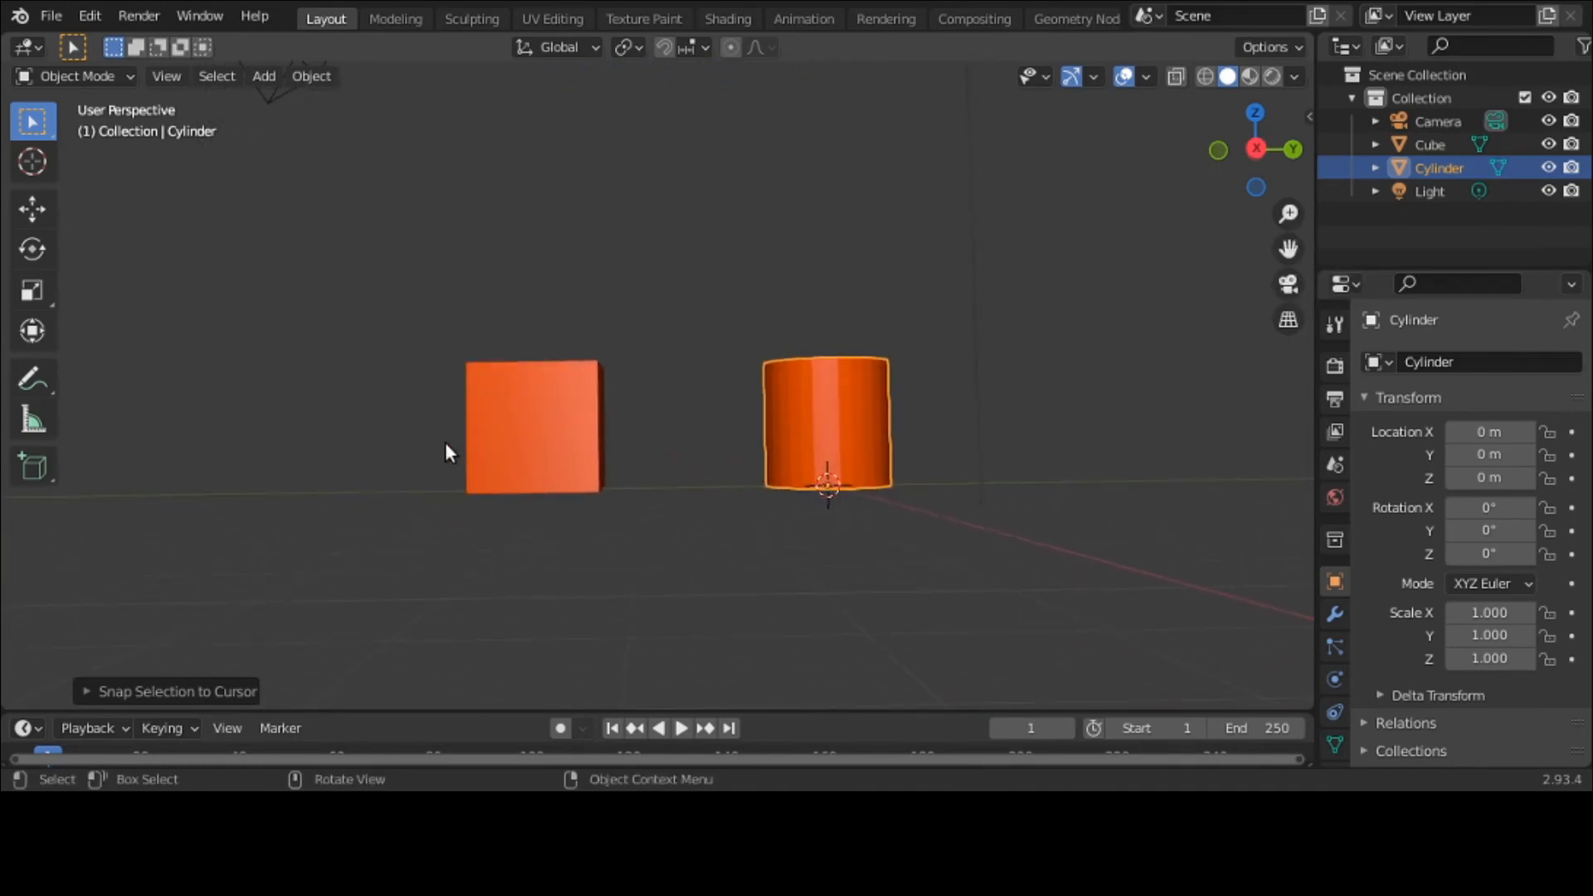
middle_click_drag(444, 439, 525, 555)
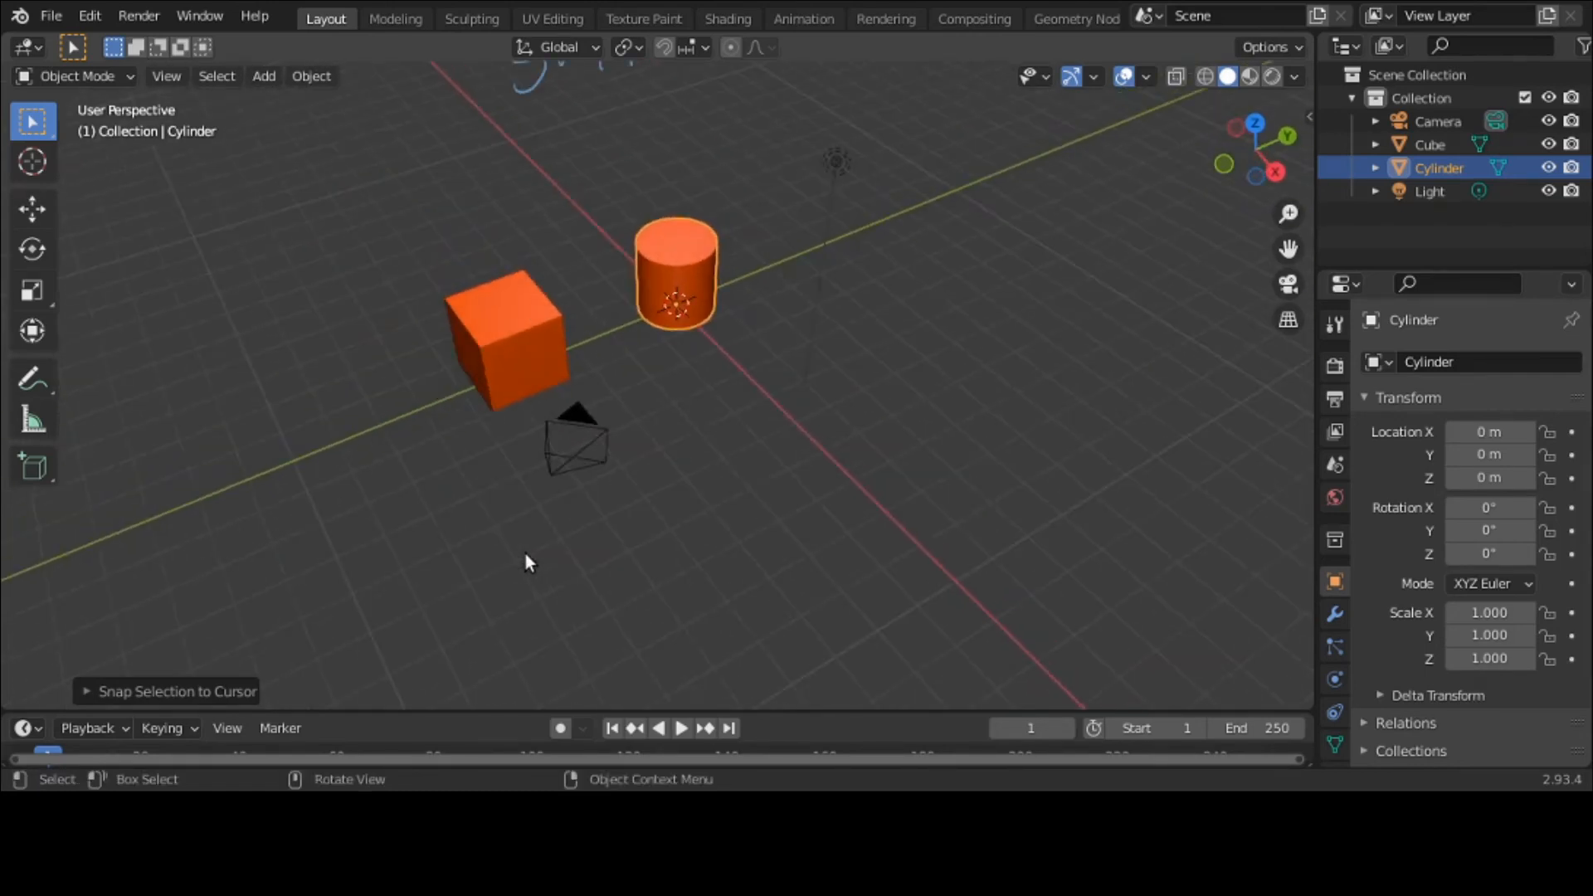
key("grave")
left_click(526, 431)
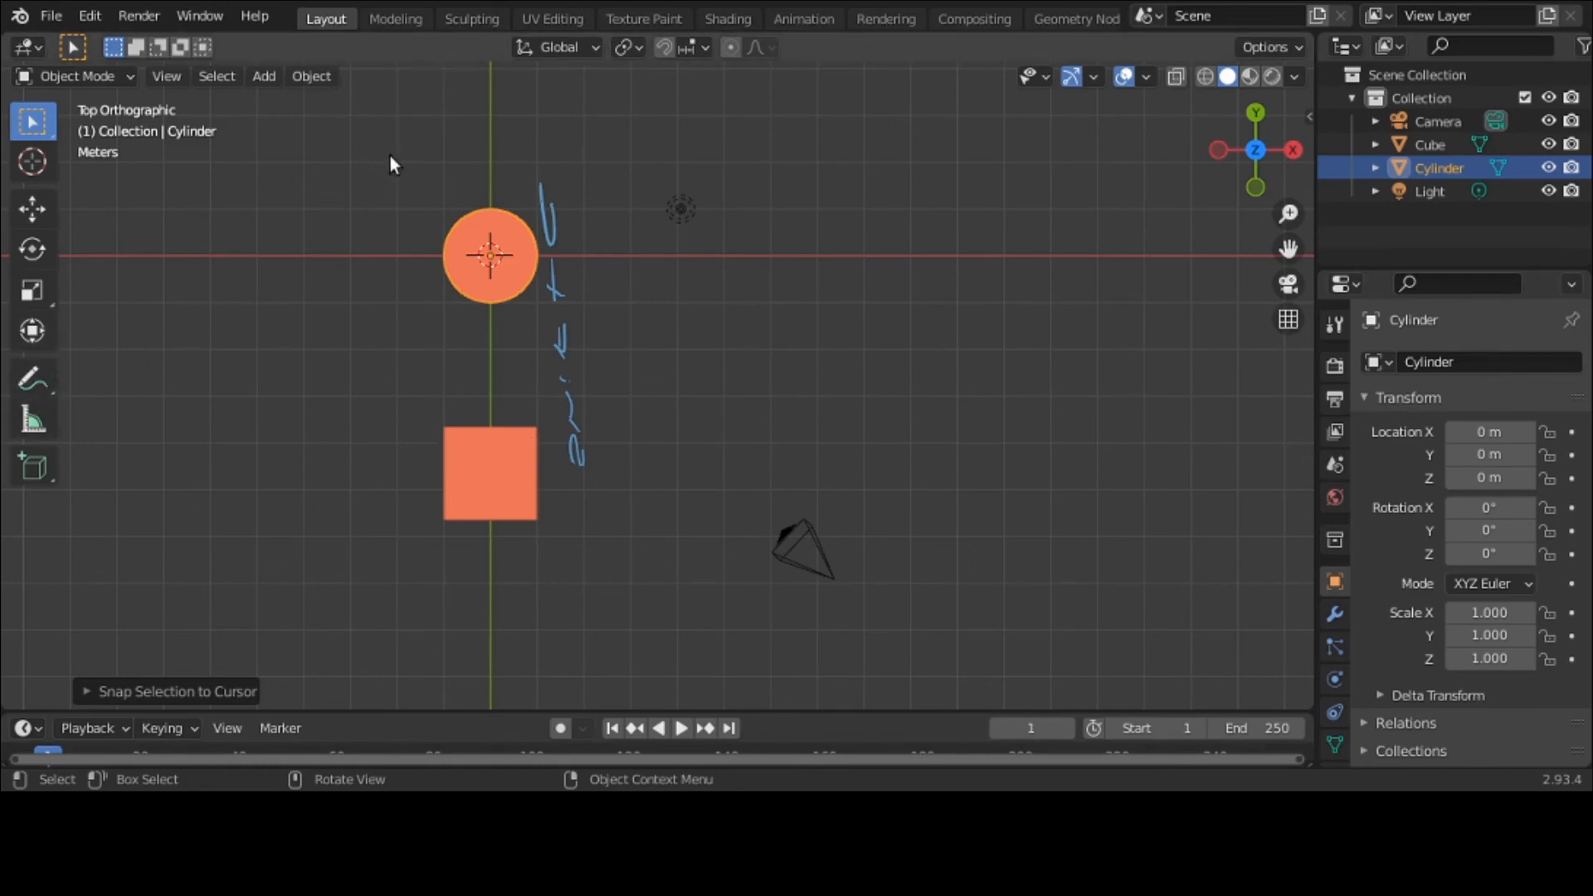
left_click(40, 384)
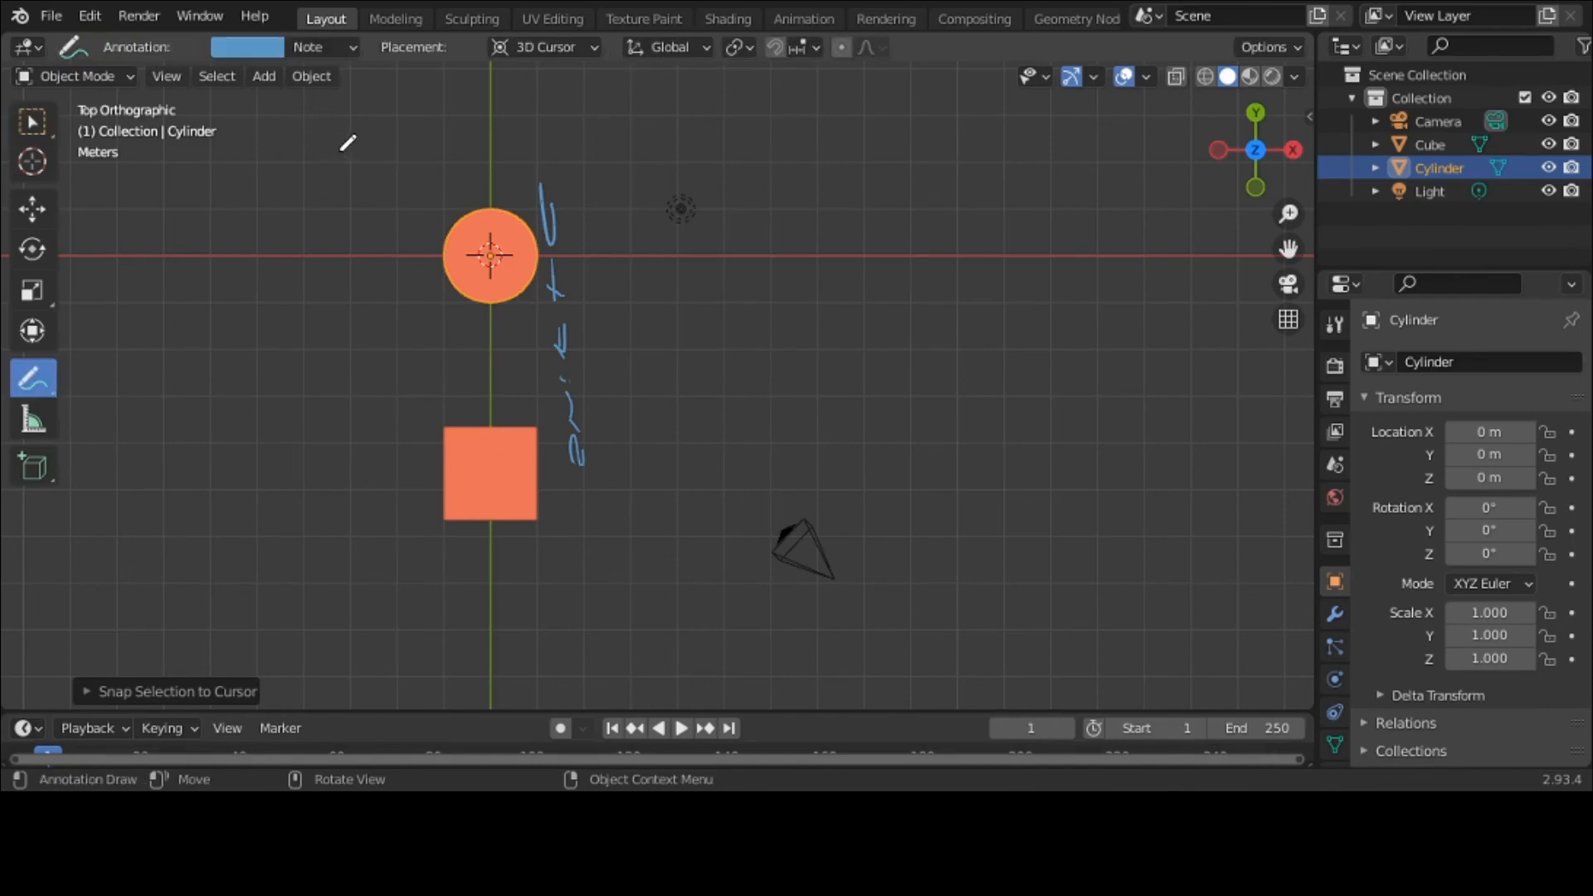
mouse_move(340, 152)
left_mouse_down()
mouse_move(380, 399)
mouse_move(366, 532)
mouse_move(615, 517)
mouse_move(613, 492)
left_mouse_up()
mouse_move(609, 397)
left_mouse_down()
mouse_move(595, 202)
mouse_move(513, 149)
left_mouse_up()
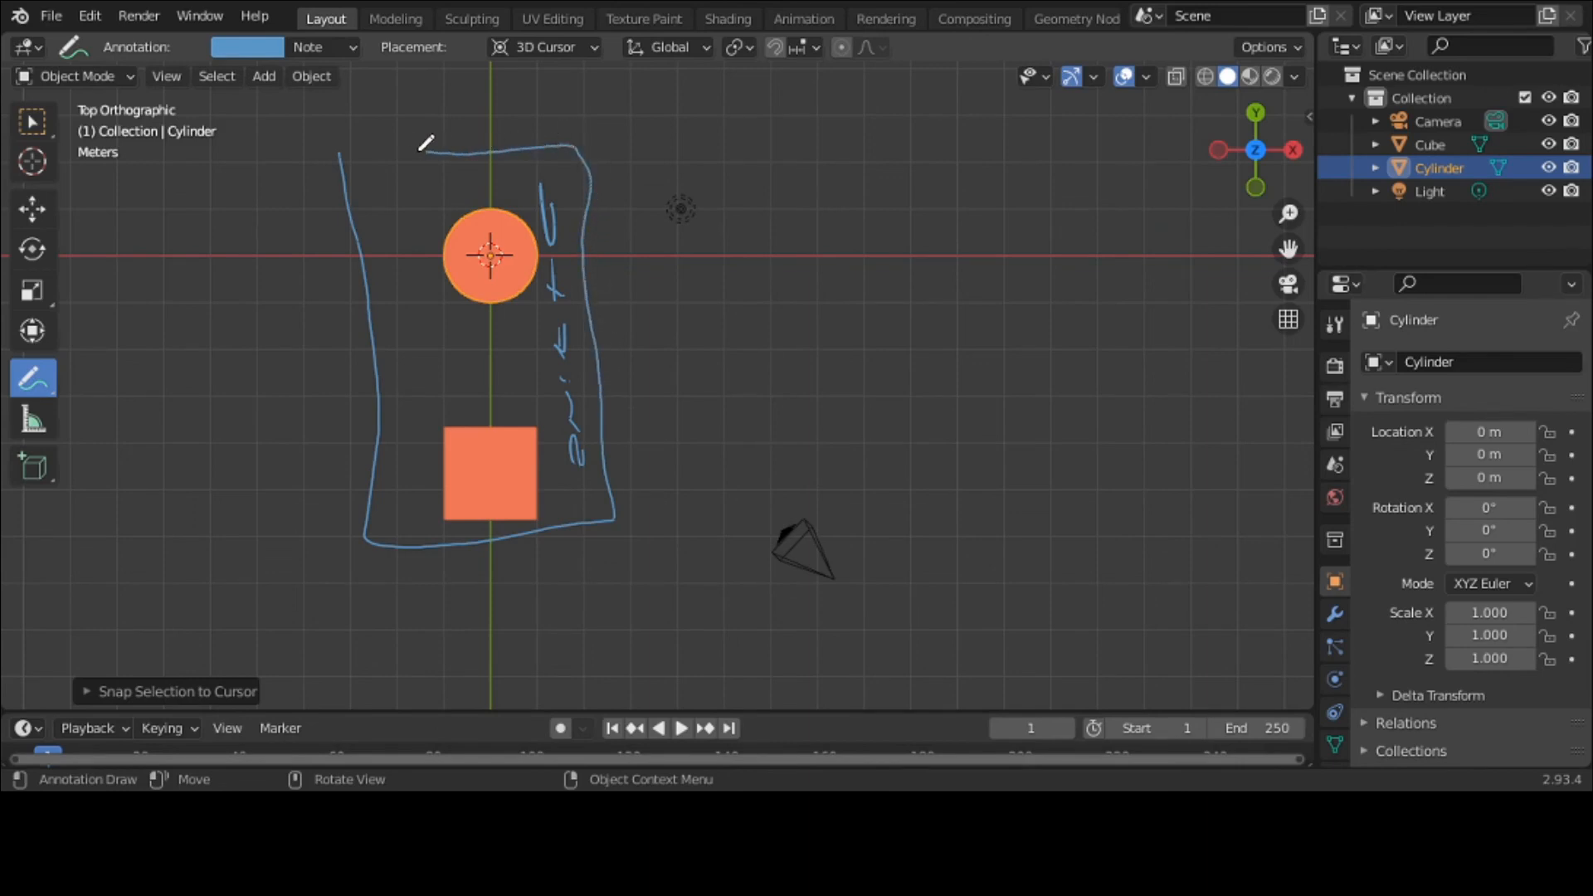
left_click_drag(344, 154, 341, 159)
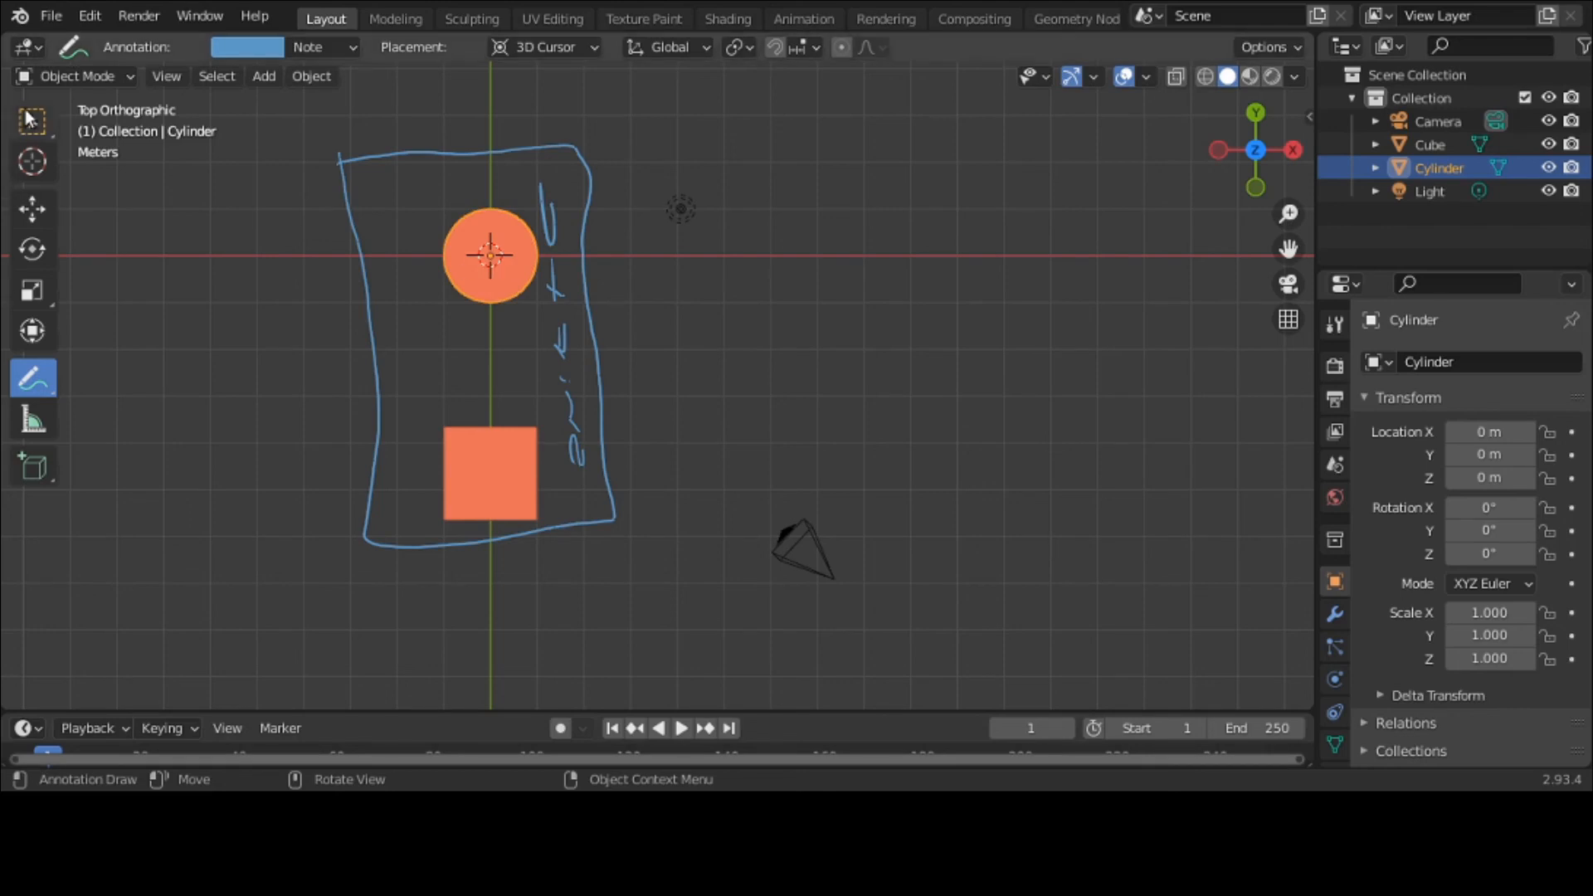
key("w")
middle_click_drag(391, 329, 383, 211)
scroll(596, 333, "up", 3)
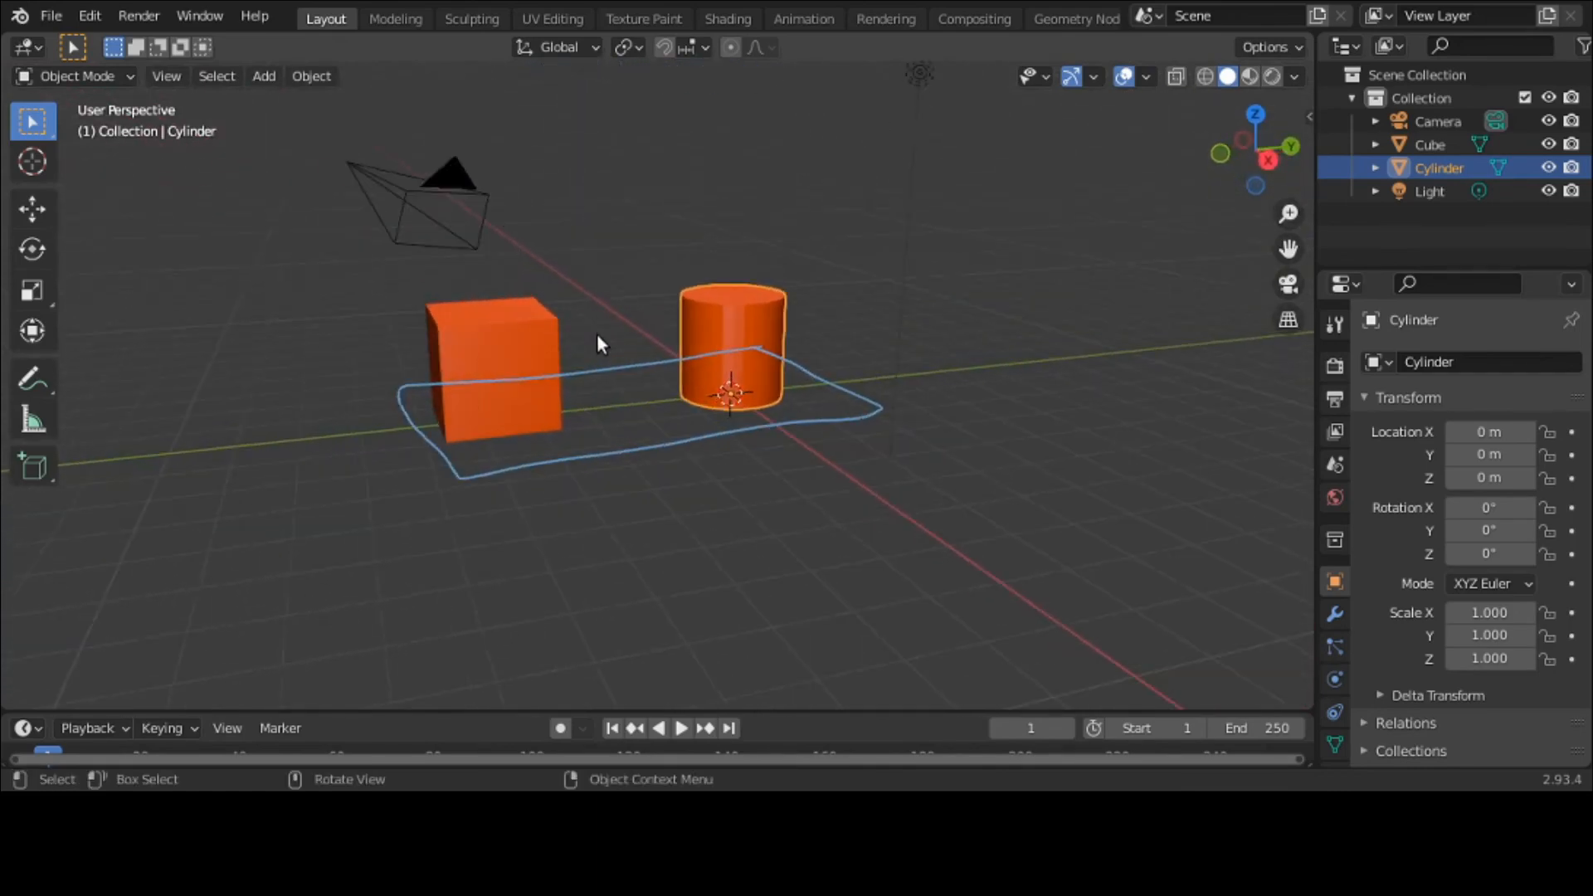
middle_click_drag(613, 365, 591, 332)
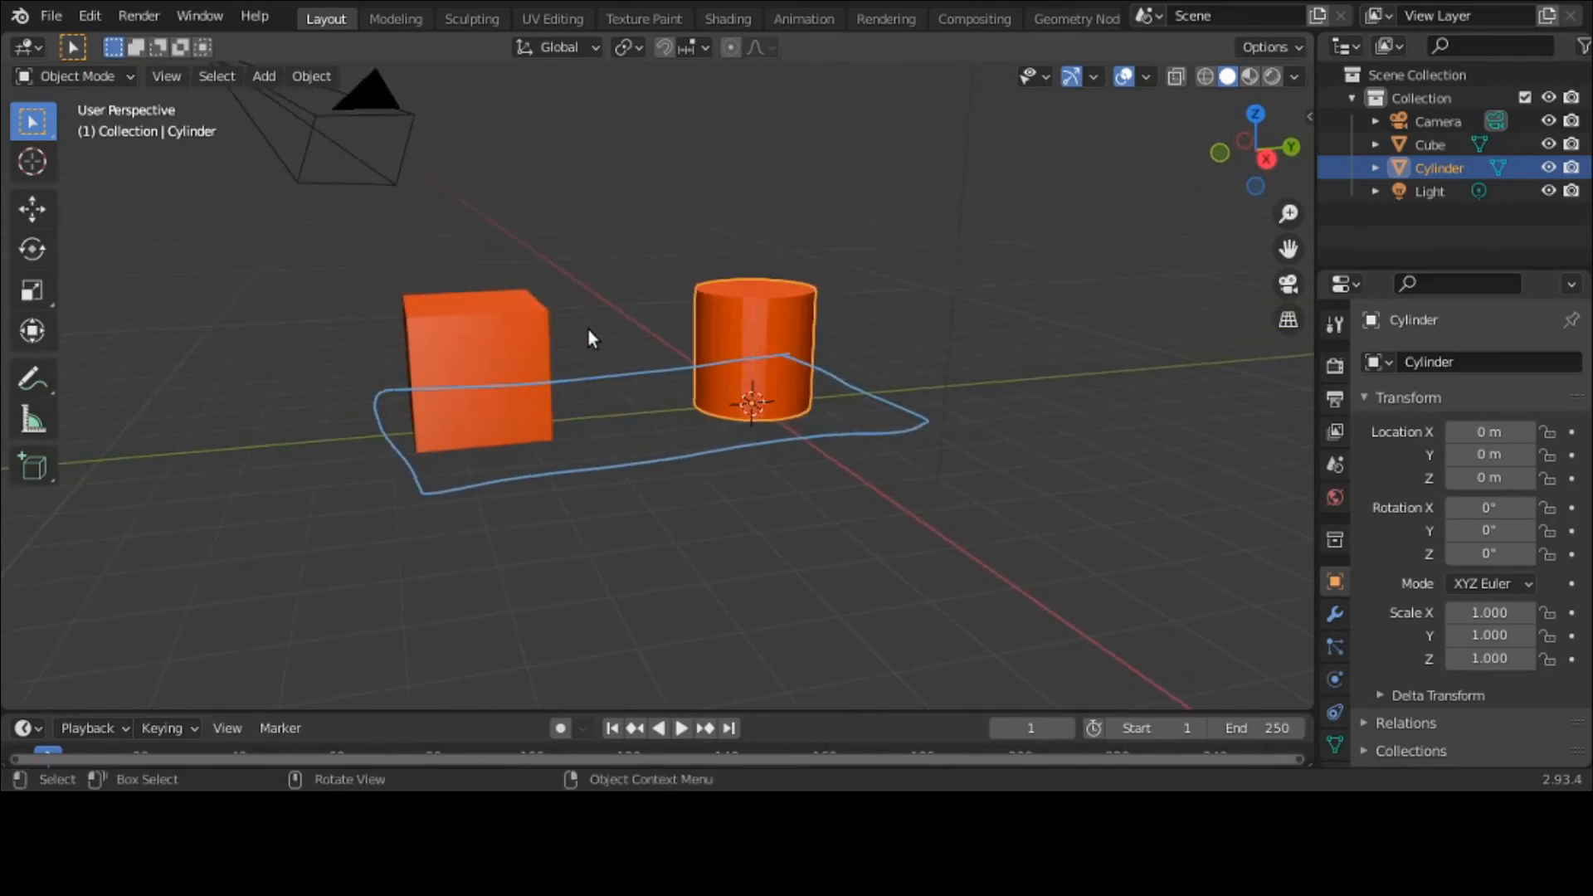